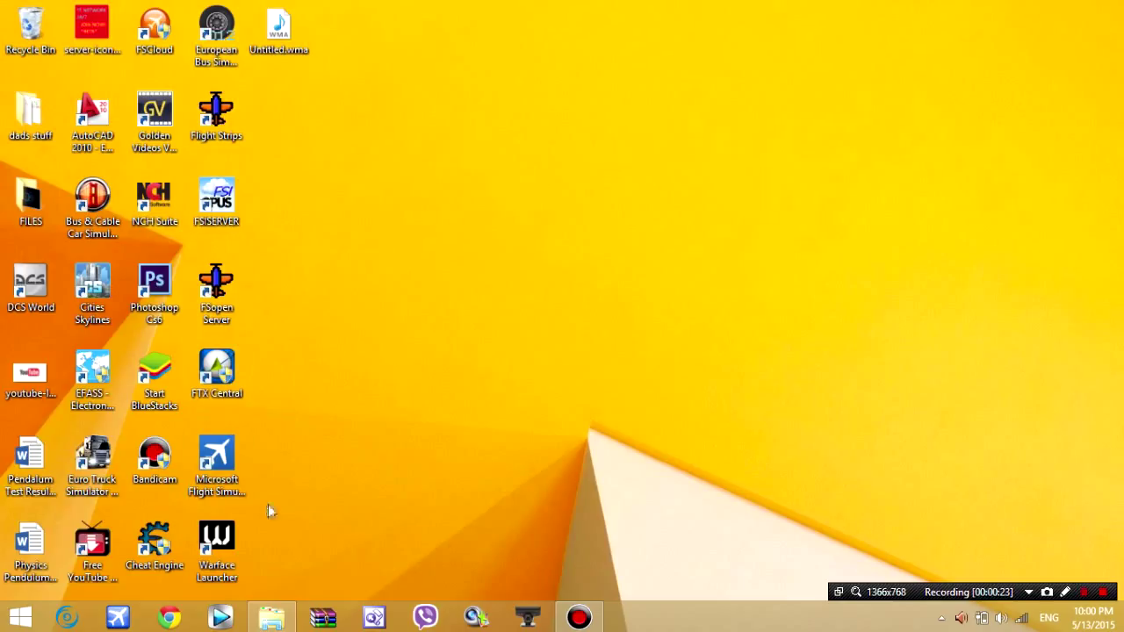
Step: Bring back the Uires Explorer window and go up to This PC
{"action": "left_click", "coordinate": [242, 461]}
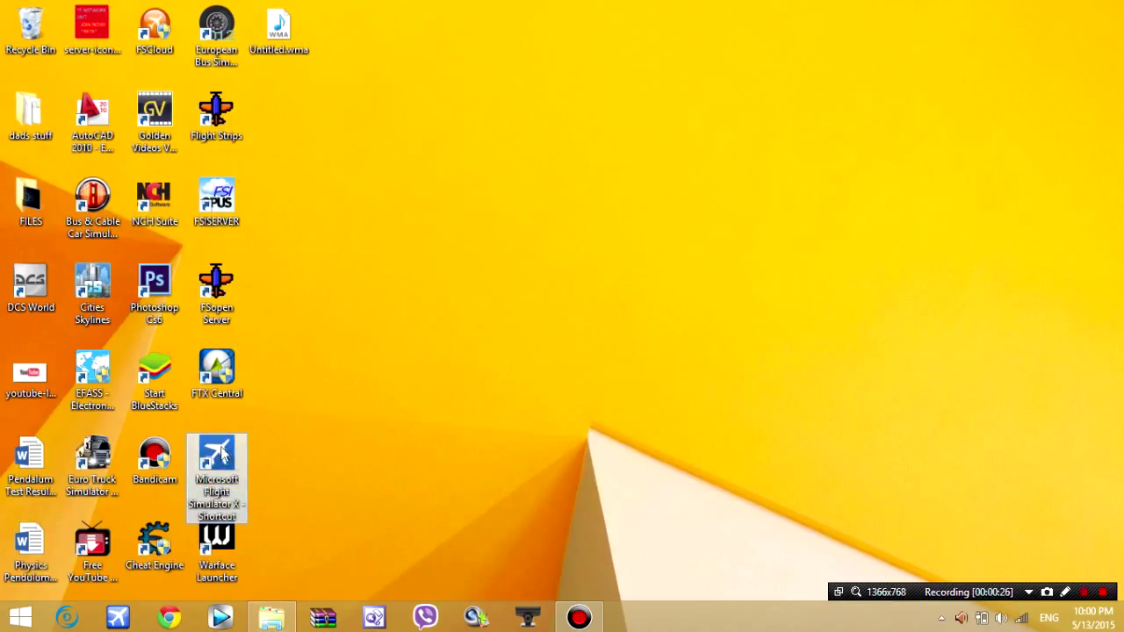
{"action": "left_click", "coordinate": [298, 411]}
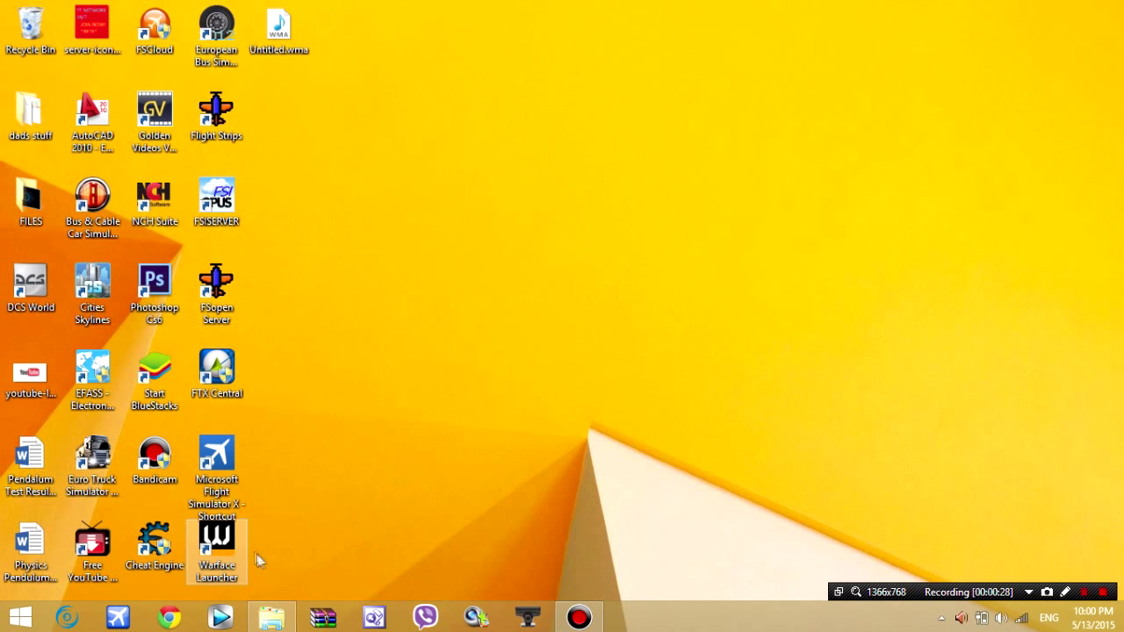
{"action": "left_click", "coordinate": [278, 626]}
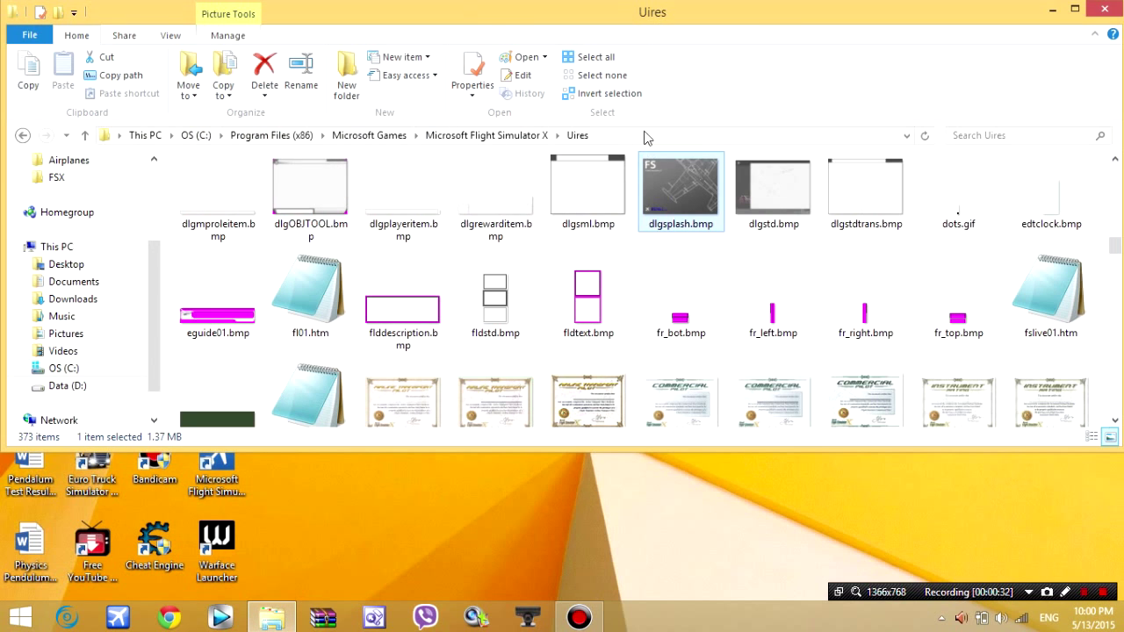
{"action": "left_click", "coordinate": [645, 138]}
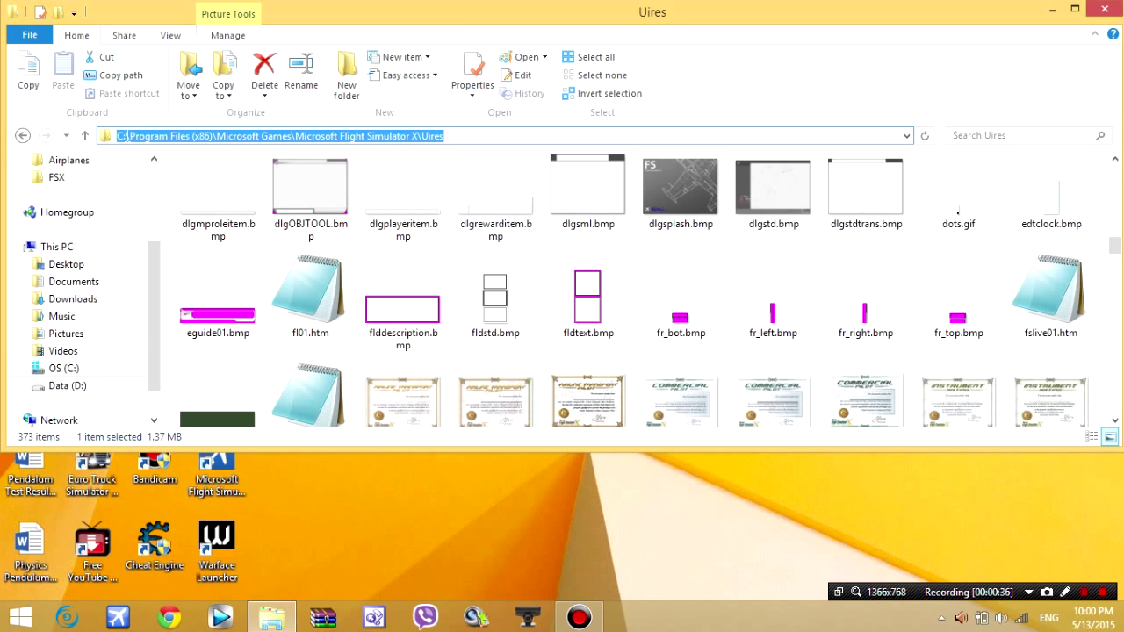
{"action": "key", "text": "Escape"}
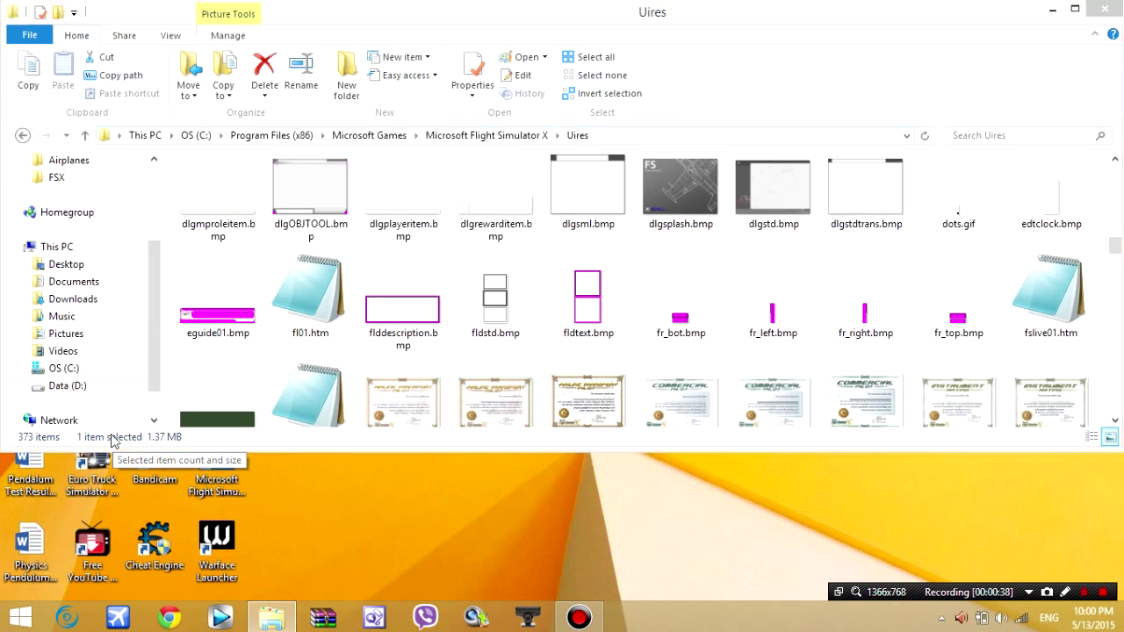
{"action": "key", "text": "BackSpace"}
Step: Open the OS (C:) drive and its Program Files (x86) folder
{"action": "double_click", "coordinate": [316, 311]}
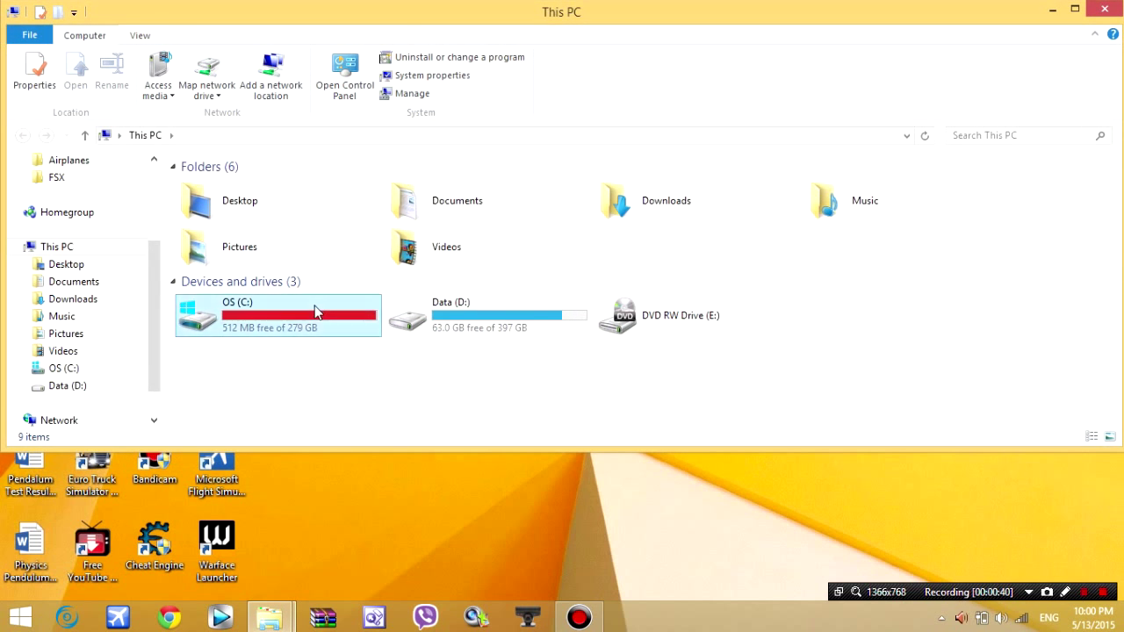
{"action": "double_click", "coordinate": [227, 377]}
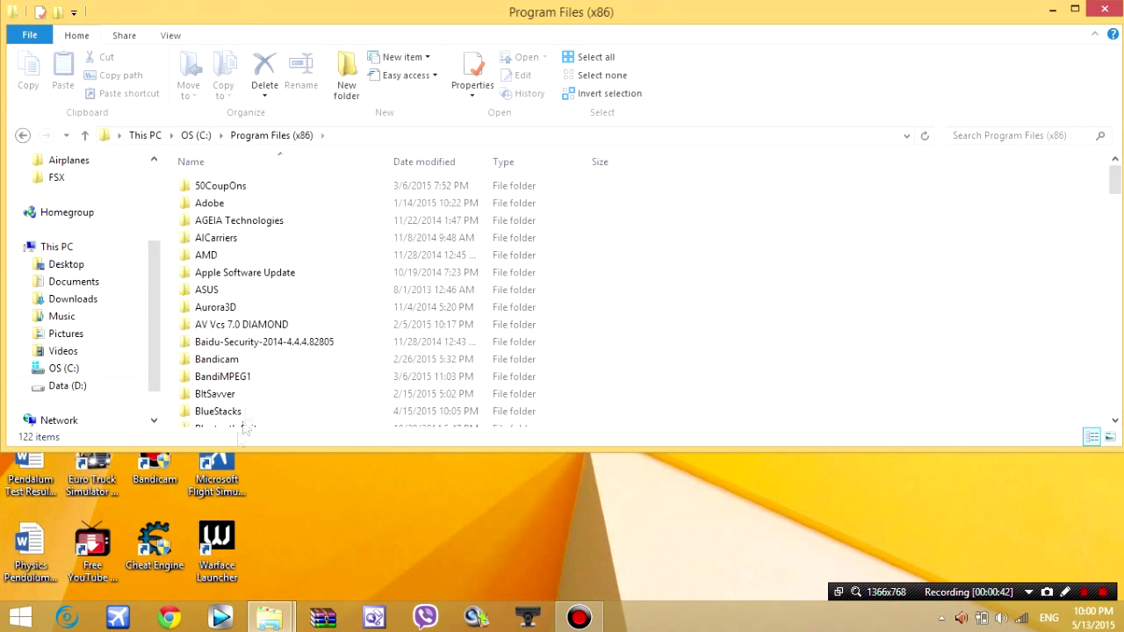
{"action": "scroll", "coordinate": [316, 266], "scroll_direction": "down", "scroll_amount": 5}
{"action": "scroll", "coordinate": [268, 369], "scroll_direction": "down", "scroll_amount": 2}
{"action": "scroll", "coordinate": [264, 366], "scroll_direction": "down", "scroll_amount": 5}
{"action": "scroll", "coordinate": [264, 366], "scroll_direction": "down", "scroll_amount": 6}
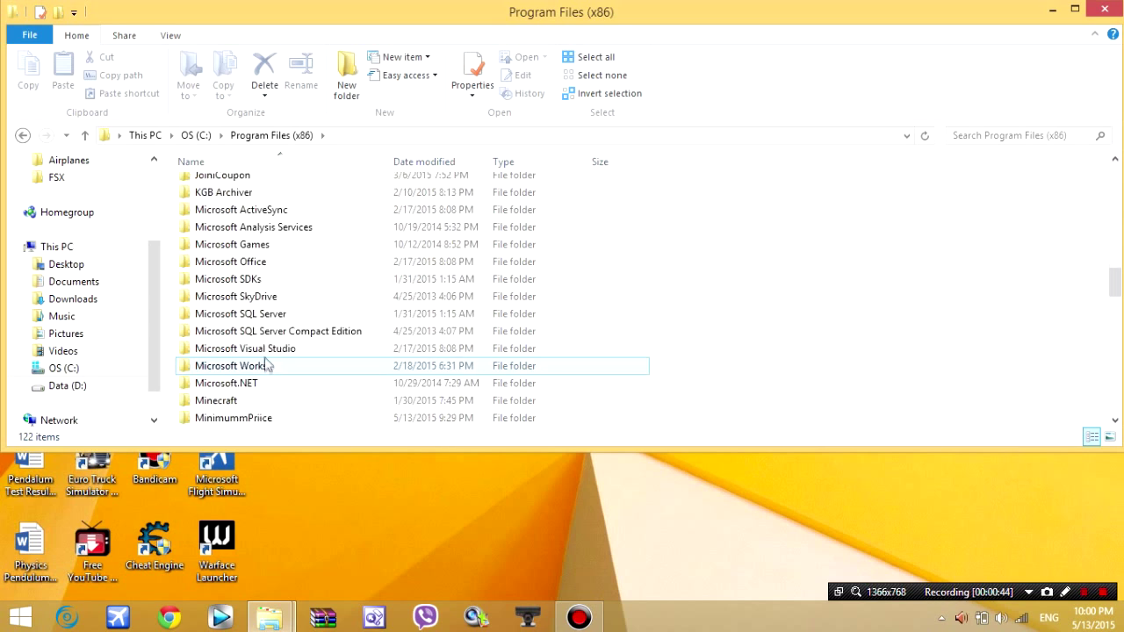
{"action": "scroll", "coordinate": [259, 307], "scroll_direction": "down", "scroll_amount": 1}
Step: Open Microsoft Games, then the Microsoft Flight Simulator X folder
{"action": "left_click", "coordinate": [251, 197]}
{"action": "double_click", "coordinate": [251, 195]}
{"action": "double_click", "coordinate": [289, 184]}
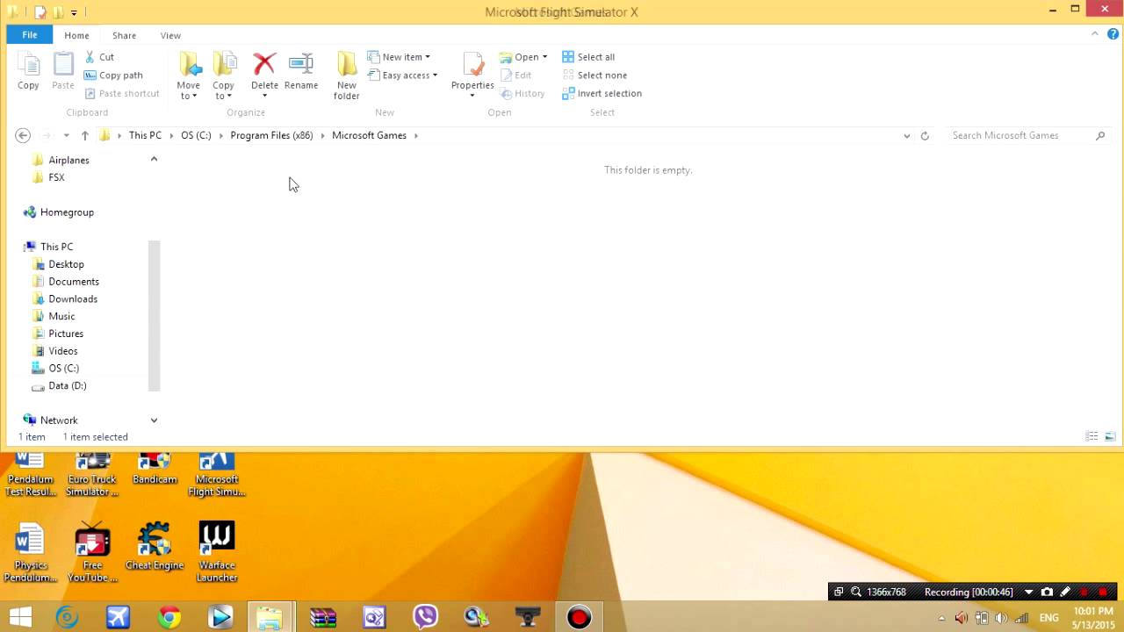
{"action": "left_click", "coordinate": [1000, 234]}
{"action": "scroll", "coordinate": [999, 235], "scroll_direction": "down", "scroll_amount": 5}
{"action": "scroll", "coordinate": [961, 221], "scroll_direction": "down", "scroll_amount": 1}
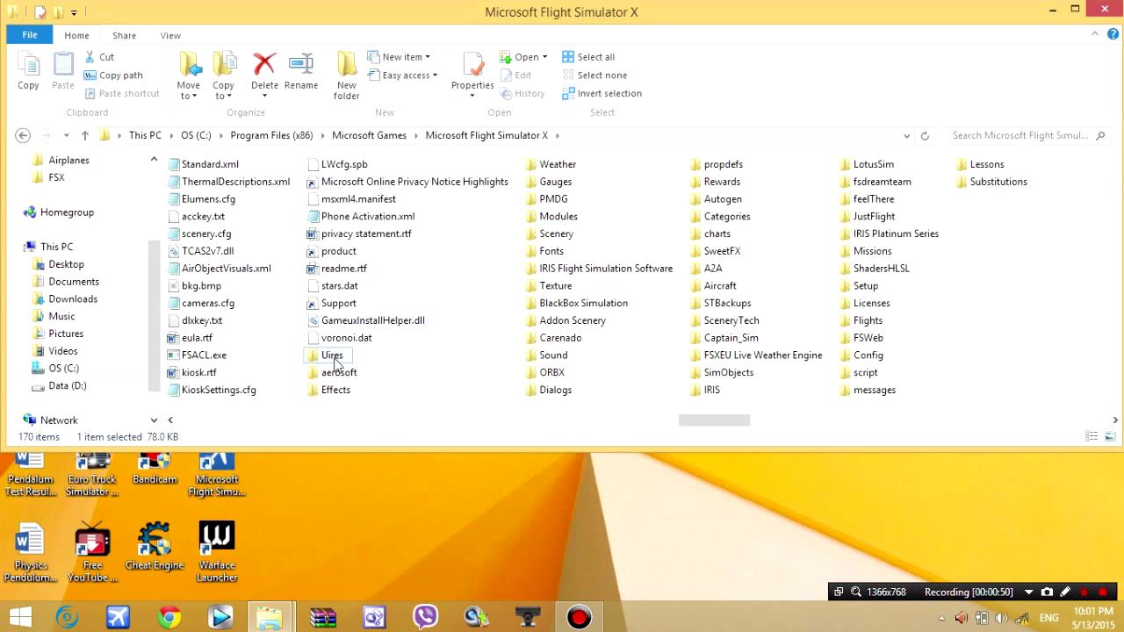
Step: Open the Uires folder and scroll through its files
{"action": "double_click", "coordinate": [336, 363]}
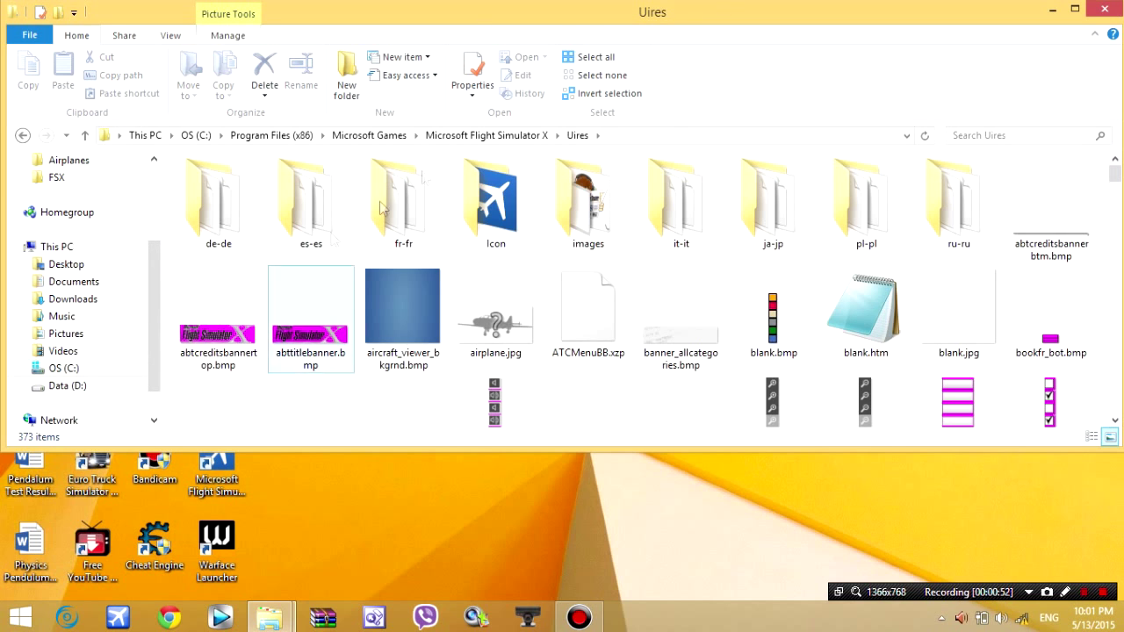
{"action": "scroll", "coordinate": [657, 253], "scroll_direction": "down", "scroll_amount": 3}
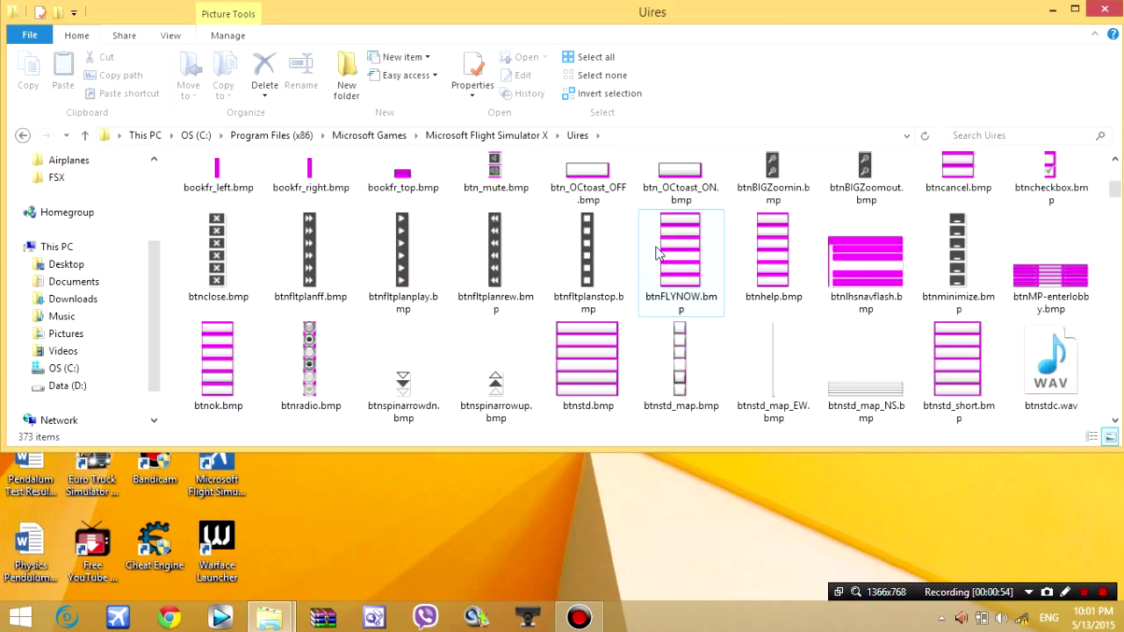
{"action": "scroll", "coordinate": [657, 254], "scroll_direction": "down", "scroll_amount": 3}
{"action": "scroll", "coordinate": [657, 253], "scroll_direction": "down", "scroll_amount": 2}
{"action": "scroll", "coordinate": [657, 253], "scroll_direction": "up", "scroll_amount": 2}
{"action": "scroll", "coordinate": [657, 253], "scroll_direction": "up", "scroll_amount": 3}
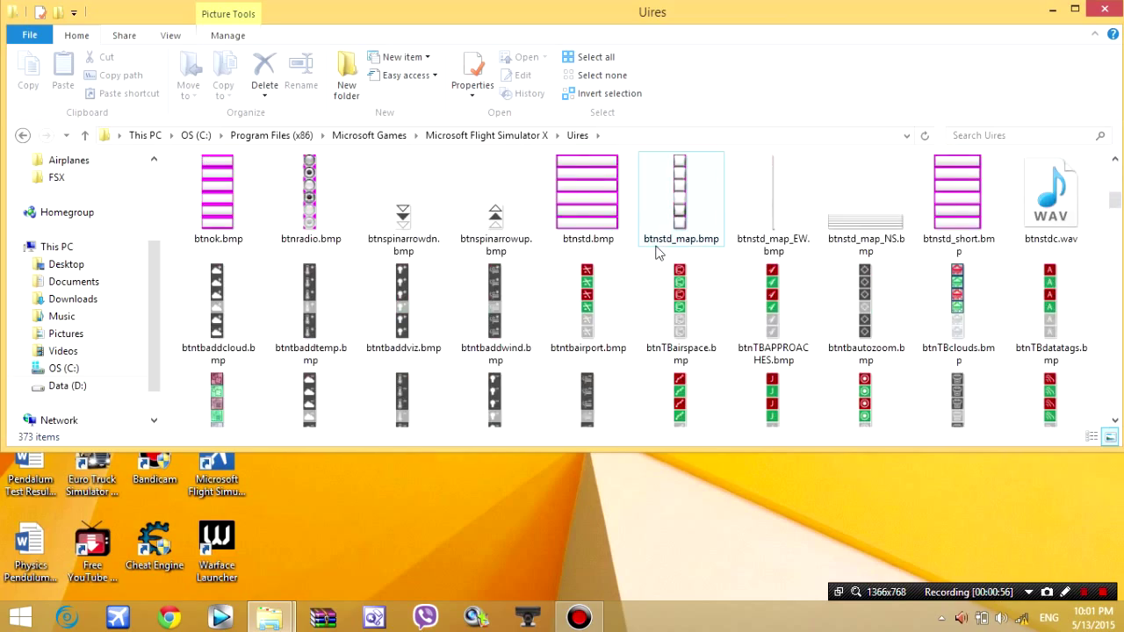
{"action": "scroll", "coordinate": [659, 250], "scroll_direction": "up", "scroll_amount": 1}
{"action": "scroll", "coordinate": [658, 250], "scroll_direction": "up", "scroll_amount": 5}
{"action": "scroll", "coordinate": [660, 236], "scroll_direction": "down", "scroll_amount": 5}
{"action": "scroll", "coordinate": [660, 237], "scroll_direction": "down", "scroll_amount": 4}
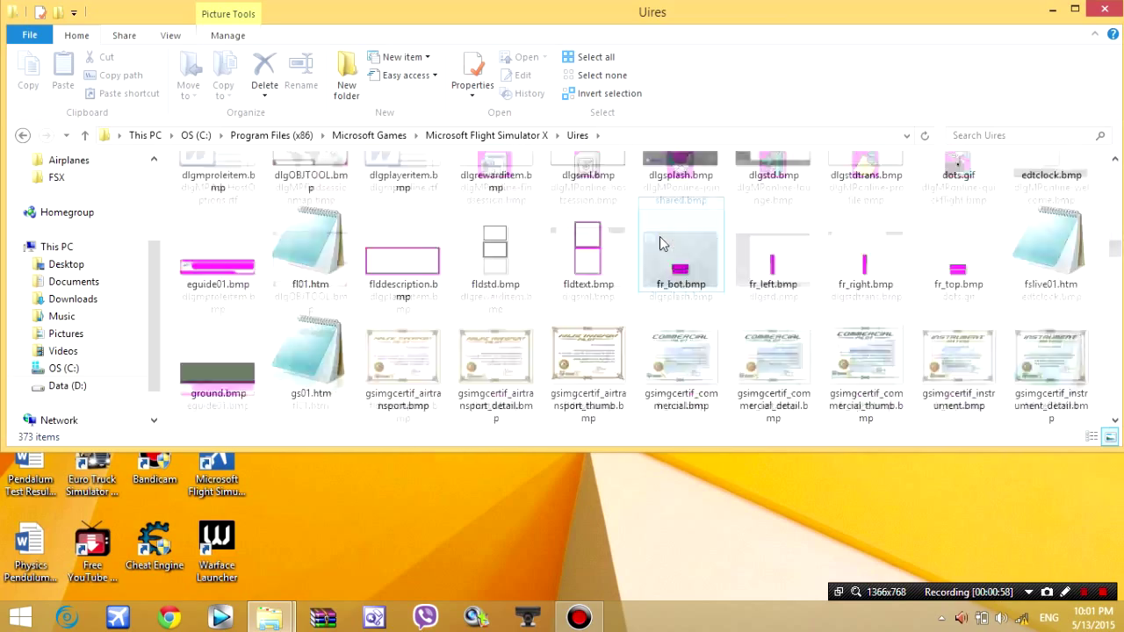
{"action": "scroll", "coordinate": [659, 236], "scroll_direction": "down", "scroll_amount": 3}
{"action": "scroll", "coordinate": [659, 236], "scroll_direction": "down", "scroll_amount": 5}
{"action": "scroll", "coordinate": [659, 237], "scroll_direction": "down", "scroll_amount": 5}
{"action": "scroll", "coordinate": [659, 236], "scroll_direction": "down", "scroll_amount": 5}
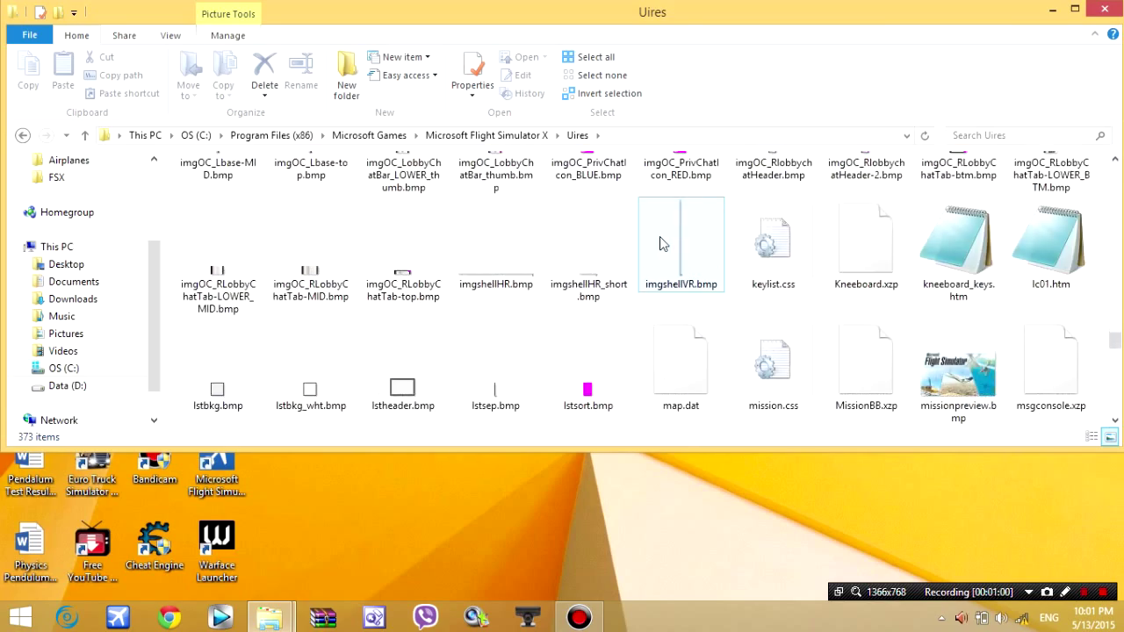
{"action": "scroll", "coordinate": [659, 237], "scroll_direction": "down", "scroll_amount": 5}
{"action": "scroll", "coordinate": [659, 237], "scroll_direction": "up", "scroll_amount": 2}
{"action": "scroll", "coordinate": [659, 237], "scroll_direction": "down", "scroll_amount": 5}
{"action": "scroll", "coordinate": [659, 236], "scroll_direction": "up", "scroll_amount": 5}
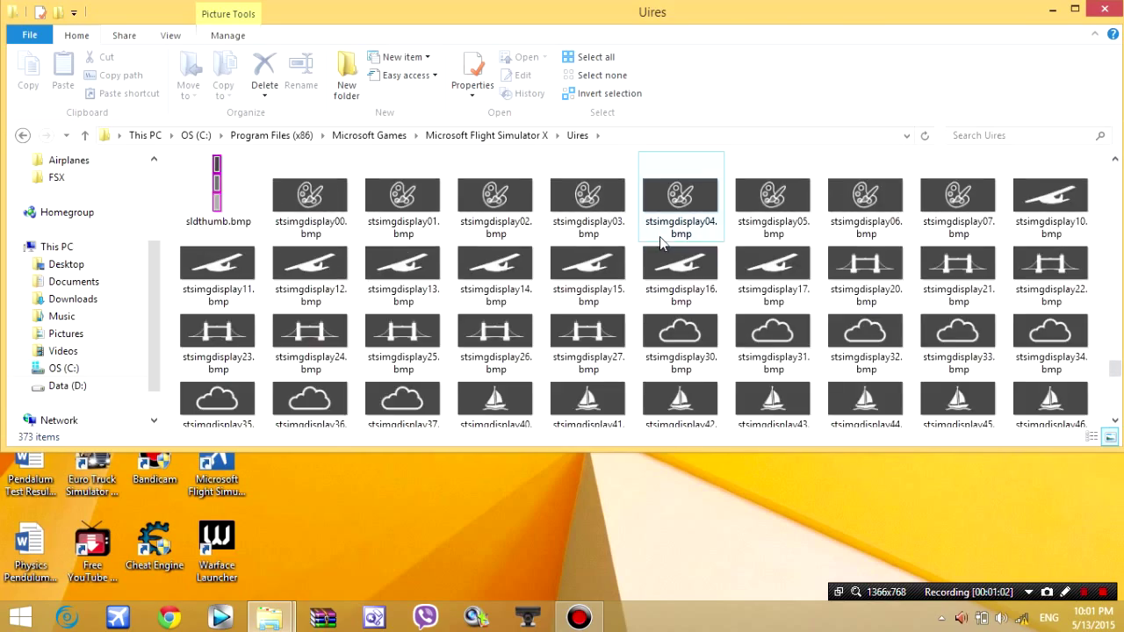
{"action": "scroll", "coordinate": [660, 237], "scroll_direction": "up", "scroll_amount": 5}
{"action": "scroll", "coordinate": [661, 243], "scroll_direction": "down", "scroll_amount": 3}
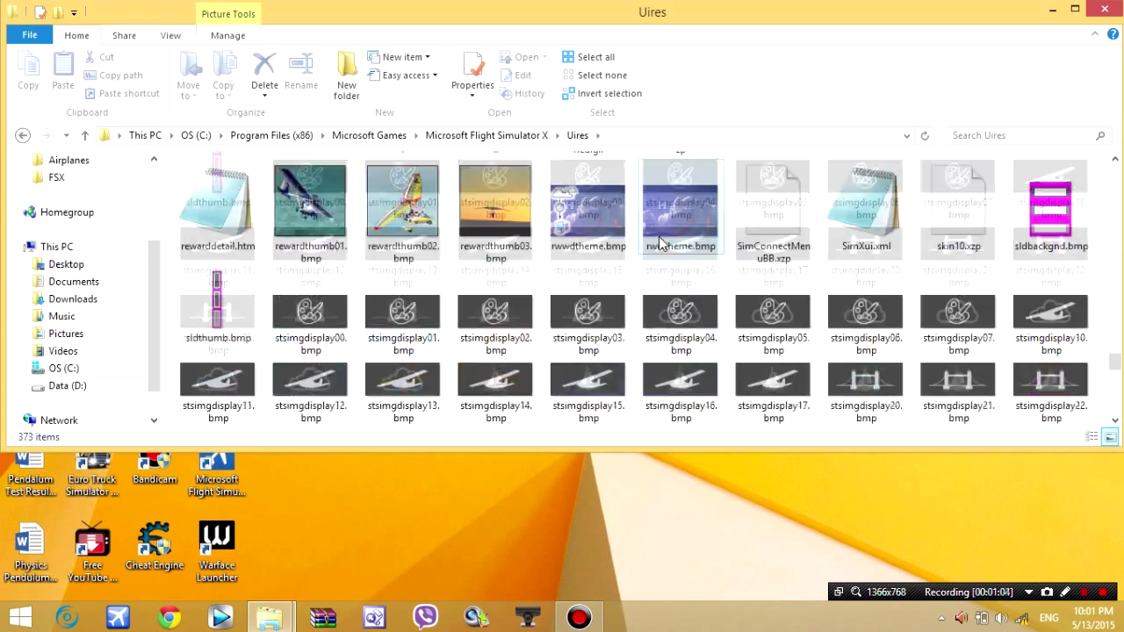
{"action": "scroll", "coordinate": [661, 243], "scroll_direction": "down", "scroll_amount": 4}
{"action": "scroll", "coordinate": [660, 244], "scroll_direction": "up", "scroll_amount": 5}
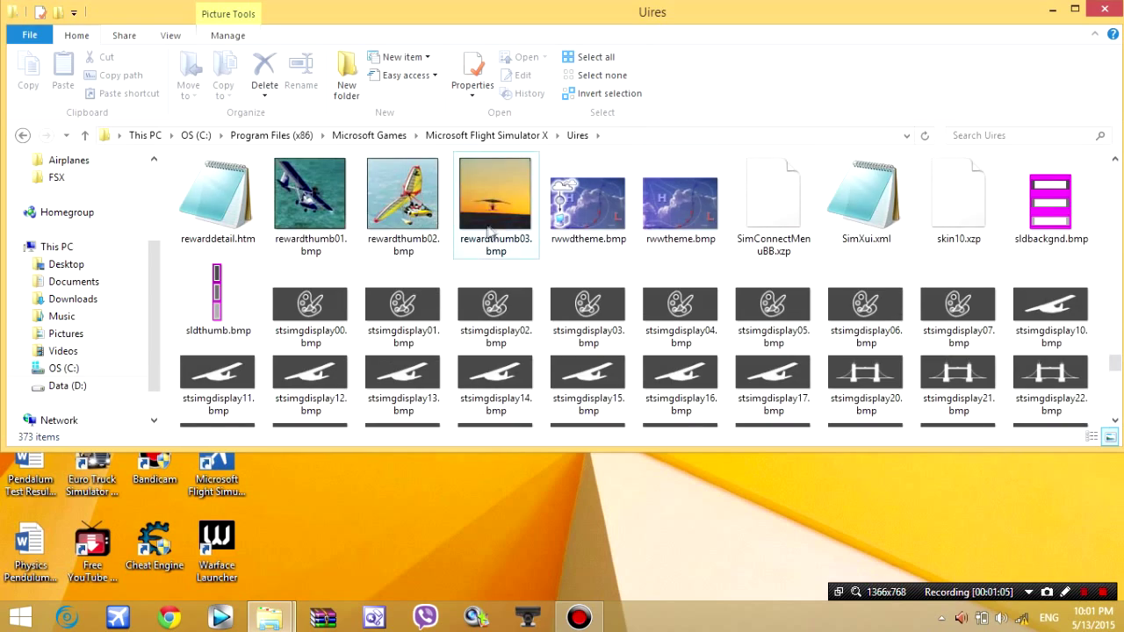
{"action": "scroll", "coordinate": [582, 316], "scroll_direction": "down", "scroll_amount": 3}
{"action": "scroll", "coordinate": [582, 330], "scroll_direction": "down", "scroll_amount": 3}
{"action": "scroll", "coordinate": [582, 330], "scroll_direction": "up", "scroll_amount": 8}
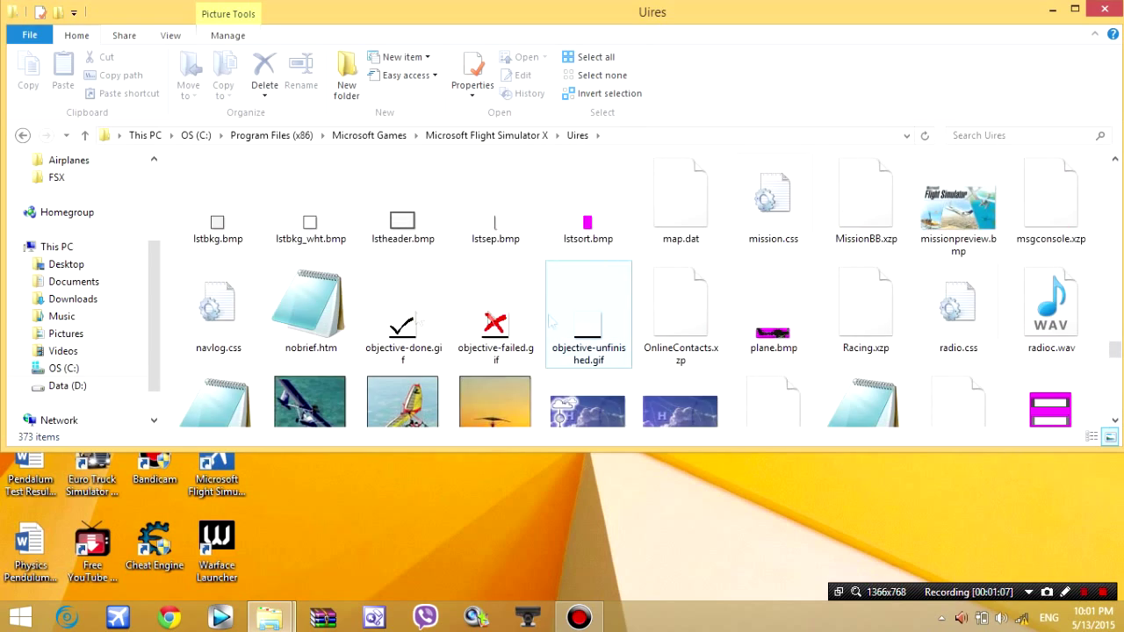
Step: Browse Uires, selecting objective-done.gif, nobrief.htm, SimXui.xml and aircraft_viewer_bkgrnd.bmp
{"action": "left_click", "coordinate": [402, 325]}
{"action": "left_click", "coordinate": [311, 308]}
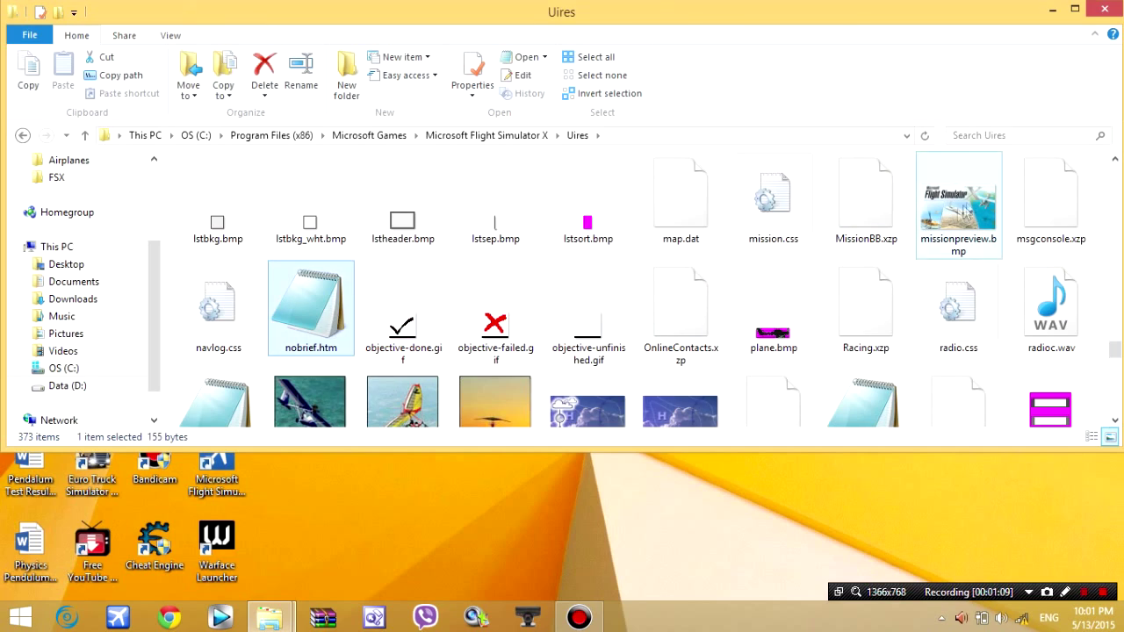
{"action": "scroll", "coordinate": [961, 220], "scroll_direction": "down", "scroll_amount": 1}
{"action": "scroll", "coordinate": [922, 226], "scroll_direction": "down", "scroll_amount": 3}
{"action": "left_click", "coordinate": [866, 207]}
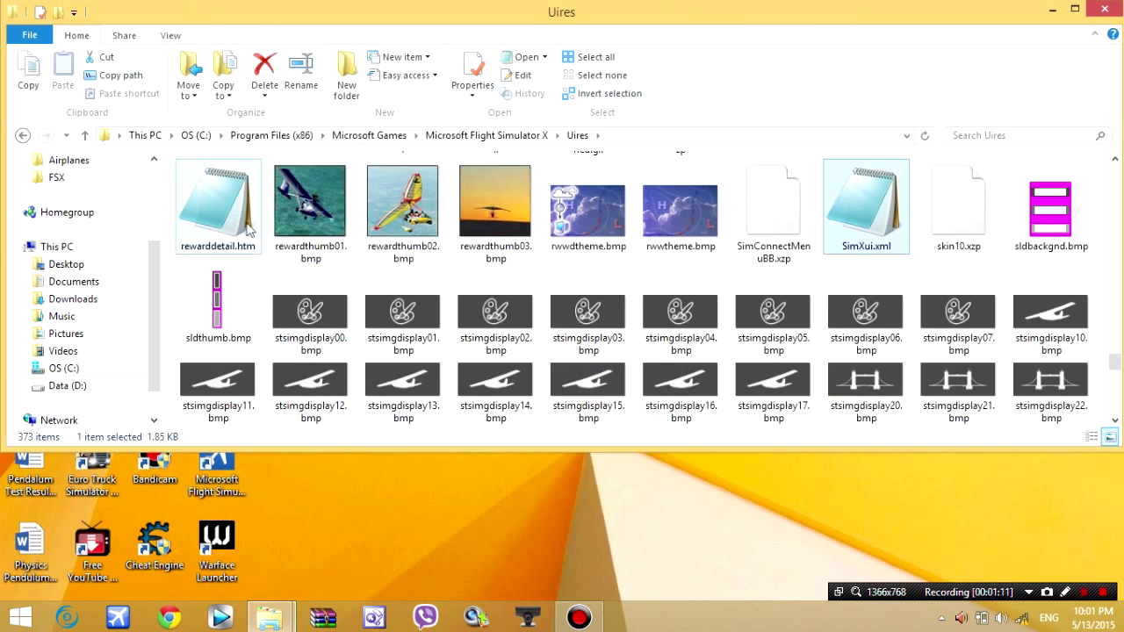
{"action": "scroll", "coordinate": [255, 228], "scroll_direction": "up", "scroll_amount": 5}
{"action": "scroll", "coordinate": [346, 225], "scroll_direction": "up", "scroll_amount": 5}
{"action": "scroll", "coordinate": [351, 226], "scroll_direction": "up", "scroll_amount": 5}
{"action": "scroll", "coordinate": [367, 225], "scroll_direction": "up", "scroll_amount": 5}
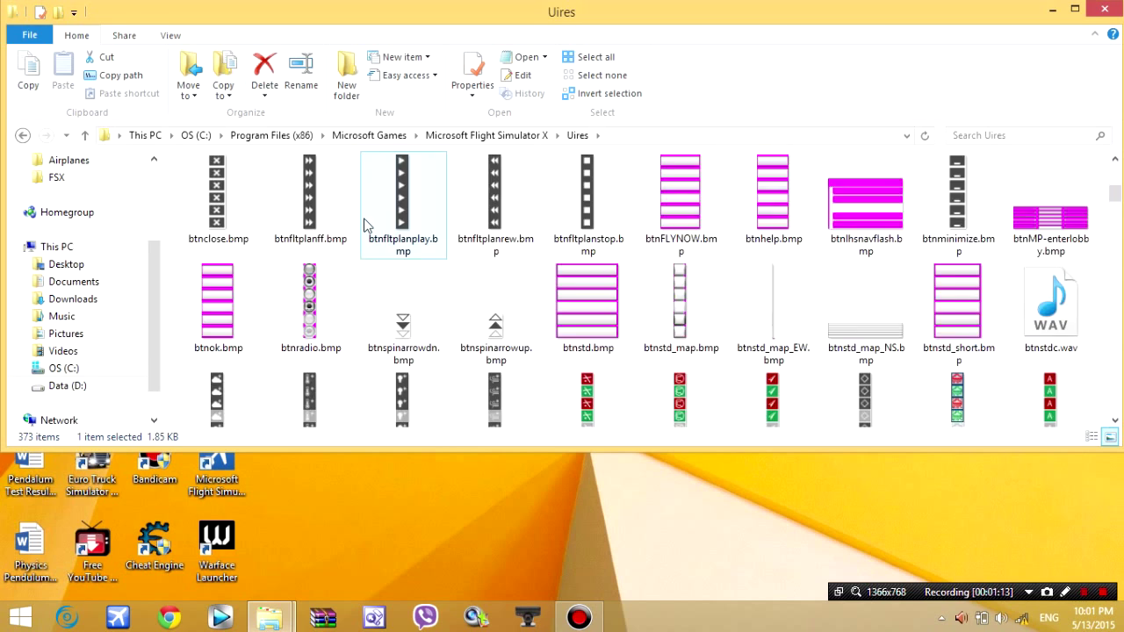
{"action": "scroll", "coordinate": [367, 226], "scroll_direction": "up", "scroll_amount": 10}
{"action": "scroll", "coordinate": [367, 226], "scroll_direction": "down", "scroll_amount": 8}
{"action": "scroll", "coordinate": [368, 226], "scroll_direction": "up", "scroll_amount": 3}
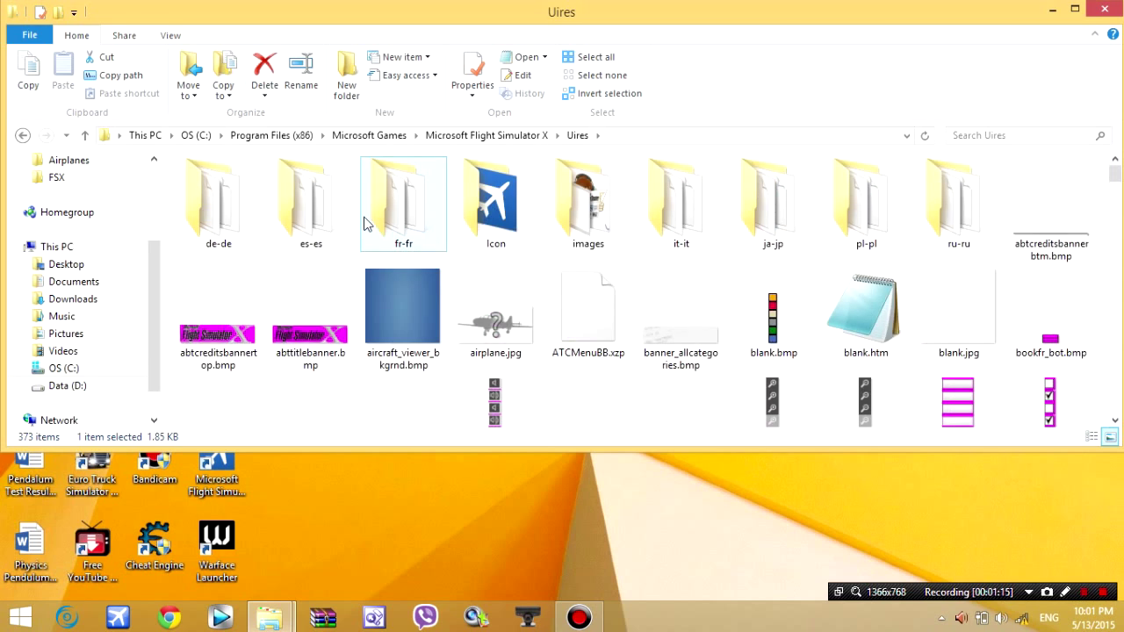
{"action": "scroll", "coordinate": [367, 225], "scroll_direction": "down", "scroll_amount": 2}
{"action": "scroll", "coordinate": [368, 226], "scroll_direction": "down", "scroll_amount": 5}
{"action": "scroll", "coordinate": [372, 224], "scroll_direction": "up", "scroll_amount": 8}
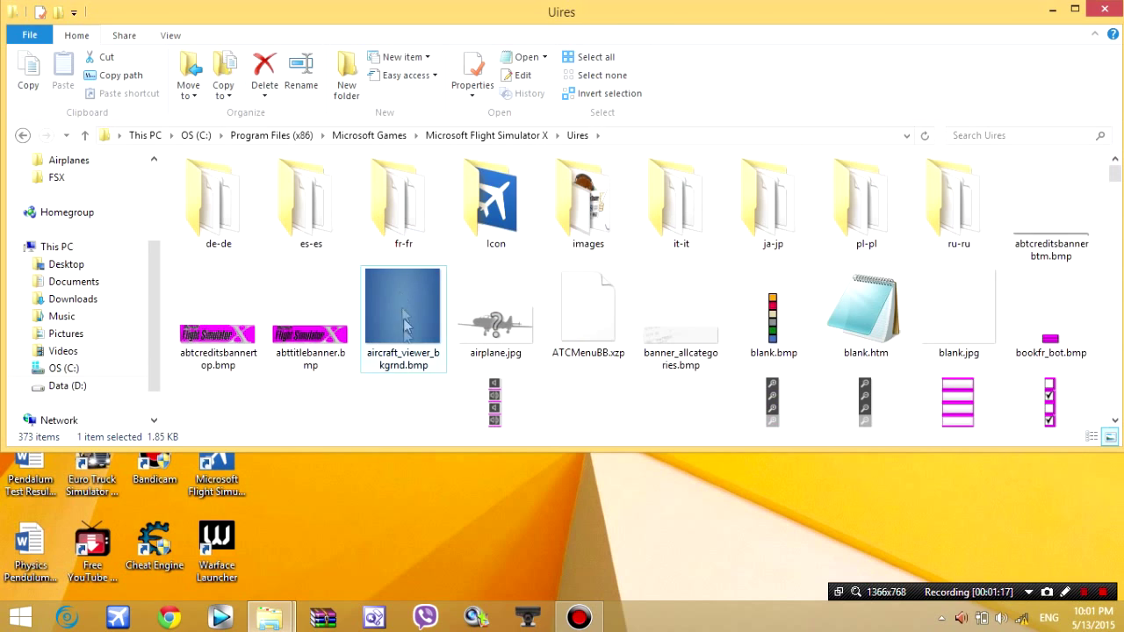
{"action": "left_click", "coordinate": [409, 348]}
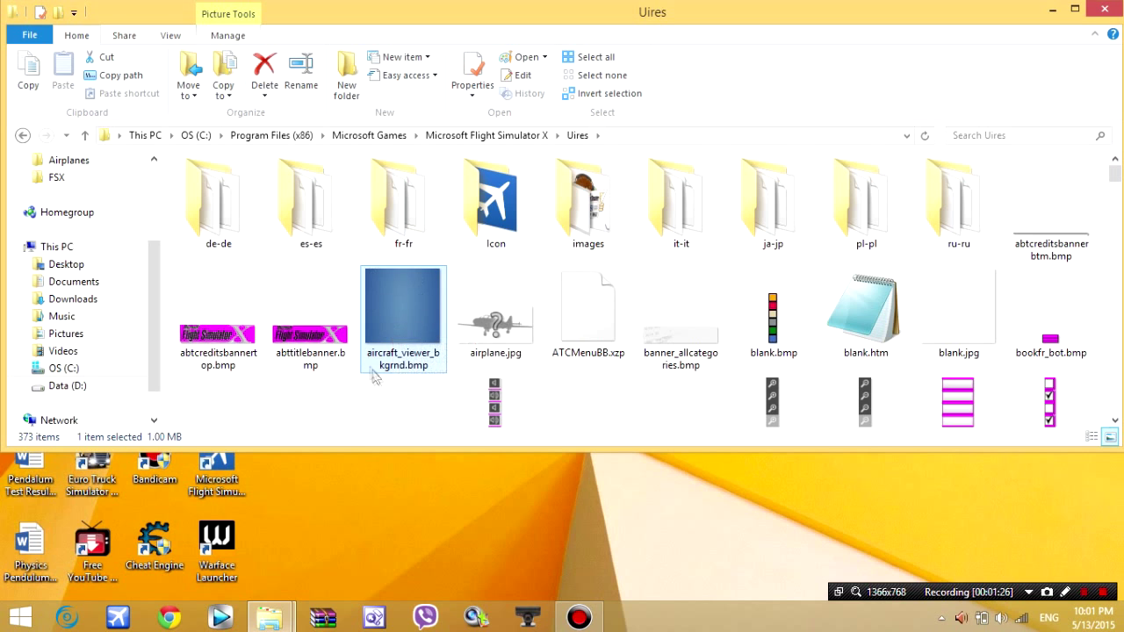
Step: Scroll down and select the dlgsplash.bmp splash image
{"action": "scroll", "coordinate": [386, 329], "scroll_direction": "down", "scroll_amount": 1}
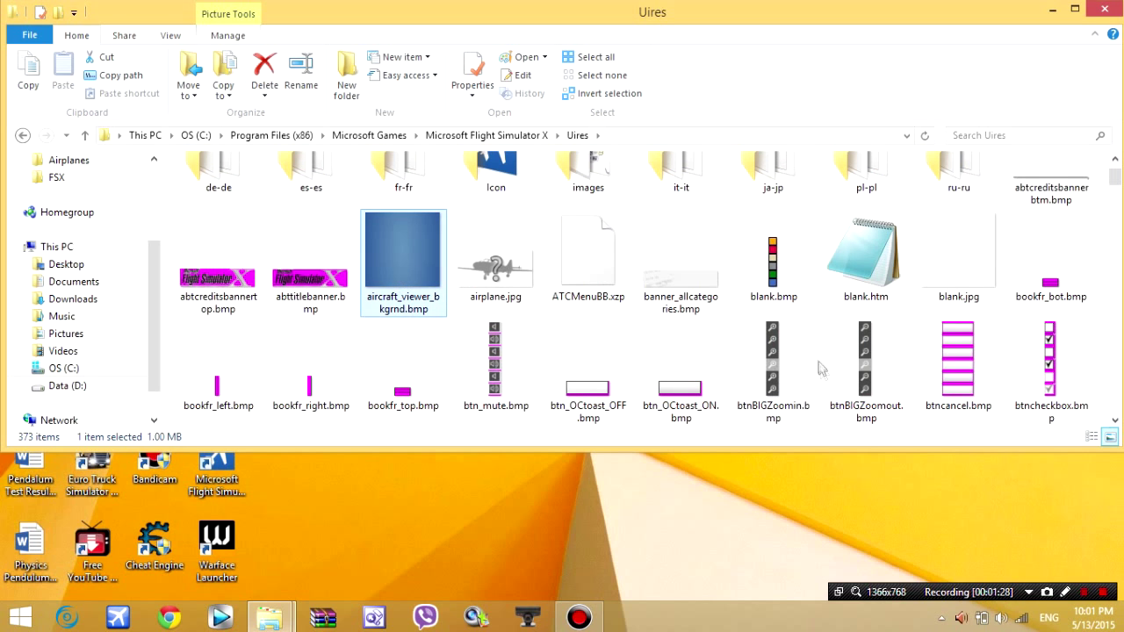
{"action": "scroll", "coordinate": [512, 365], "scroll_direction": "up", "scroll_amount": 1}
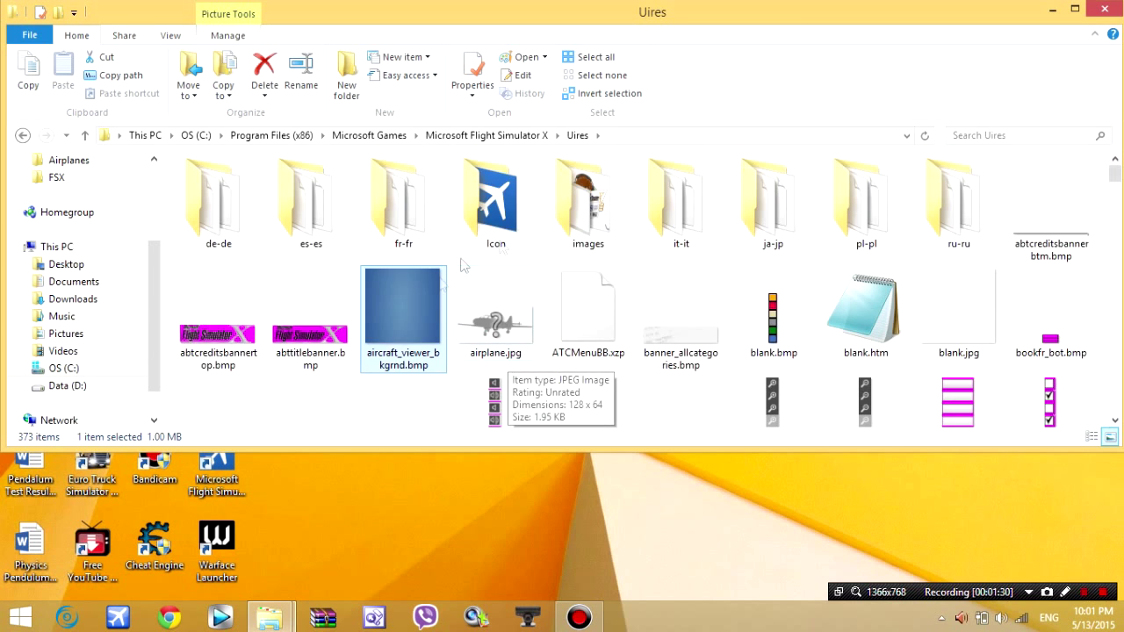
{"action": "scroll", "coordinate": [714, 434], "scroll_direction": "down", "scroll_amount": 4}
{"action": "scroll", "coordinate": [764, 386], "scroll_direction": "down", "scroll_amount": 5}
{"action": "scroll", "coordinate": [764, 386], "scroll_direction": "down", "scroll_amount": 8}
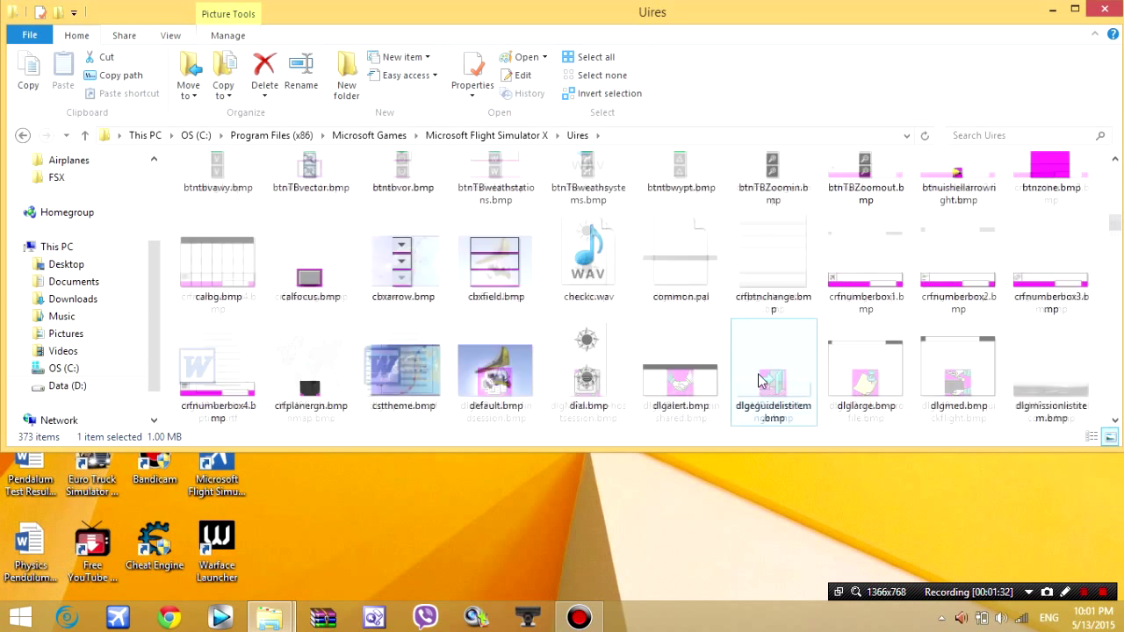
{"action": "scroll", "coordinate": [703, 377], "scroll_direction": "down", "scroll_amount": 3}
{"action": "left_click", "coordinate": [684, 373]}
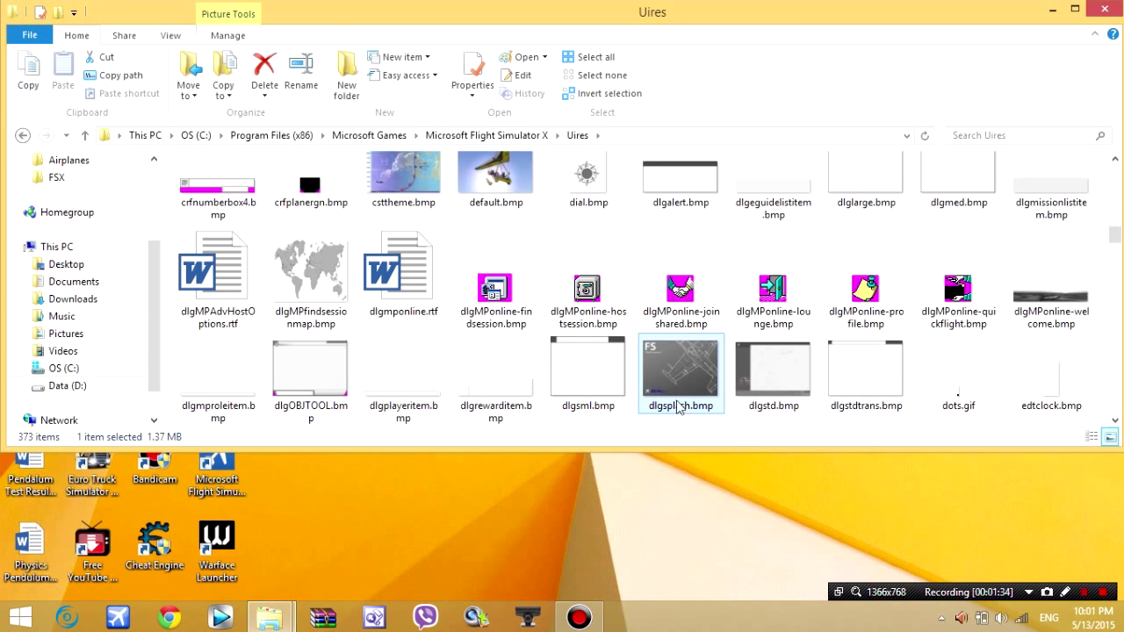
Step: Open a second Uires window with Ctrl+N, close the original, and move it up
{"action": "key", "text": "ctrl+n"}
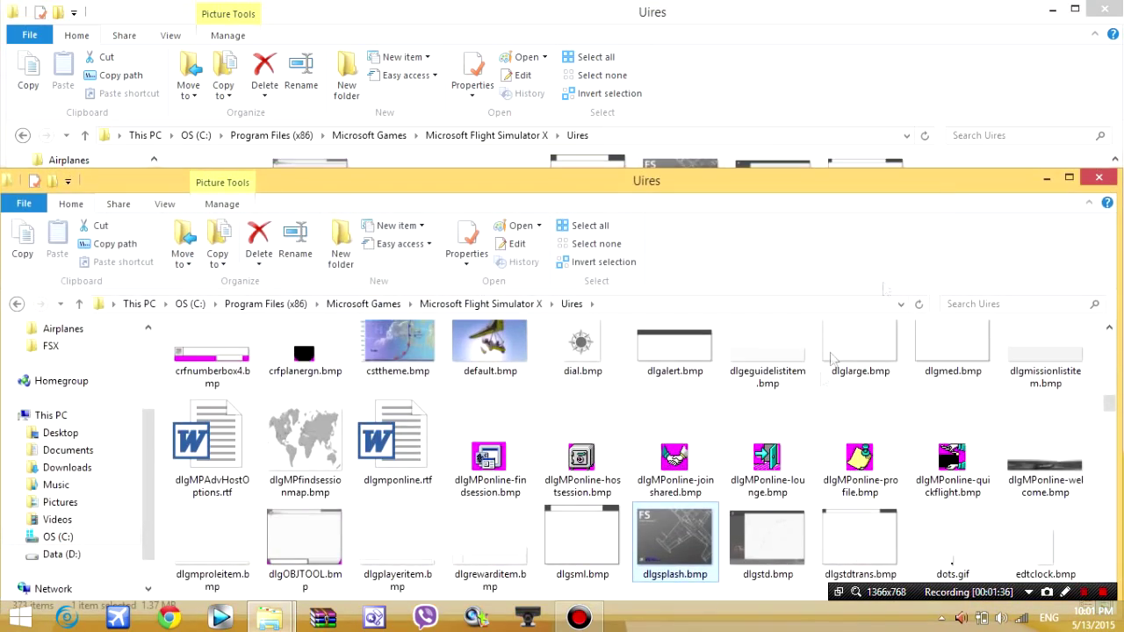
{"action": "left_click", "coordinate": [1109, 10]}
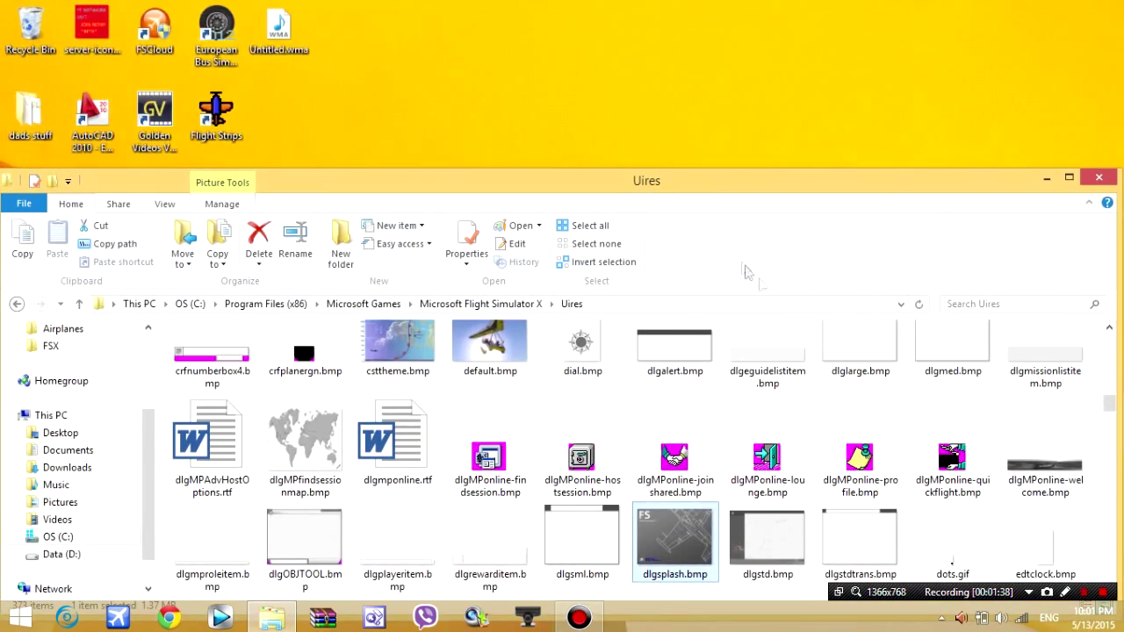
{"action": "left_click_drag", "start_coordinate": [717, 187], "coordinate": [778, 7]}
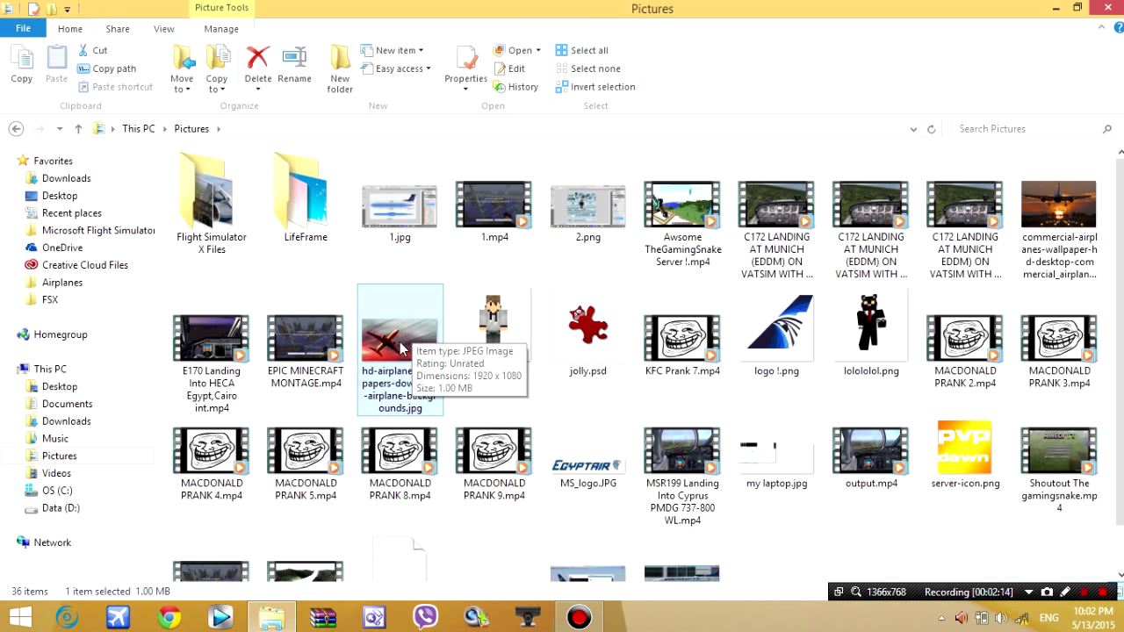
Step: Copy the airplane wallpaper photo from Pictures and return to the Uires folder
{"action": "right_click", "coordinate": [414, 337]}
{"action": "left_click", "coordinate": [627, 508]}
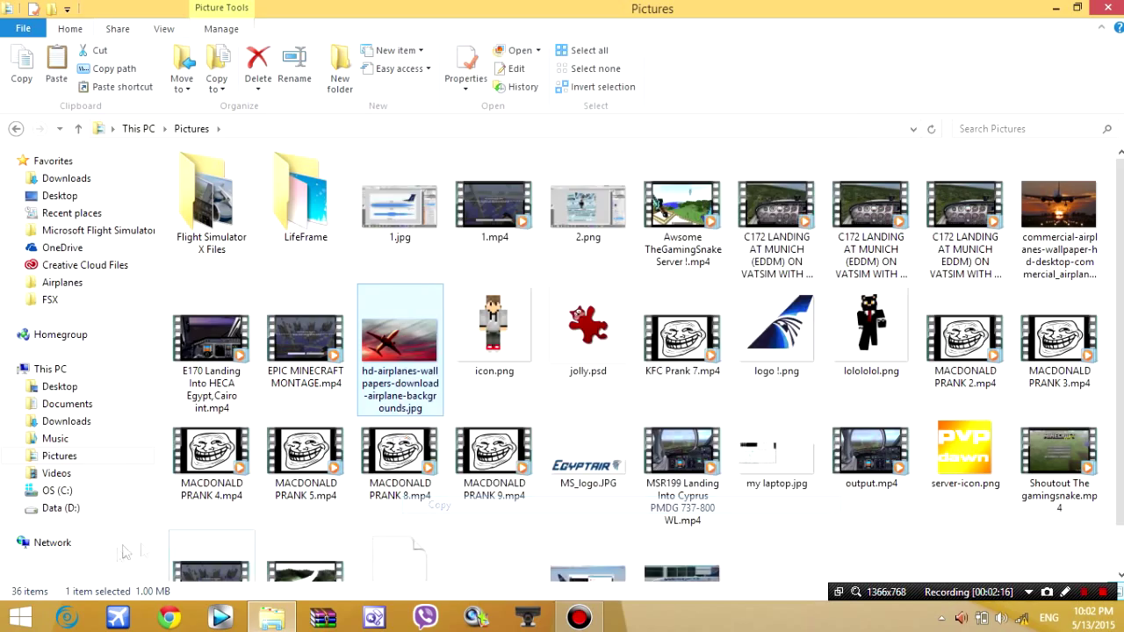
{"action": "left_click", "coordinate": [293, 625]}
{"action": "left_click", "coordinate": [281, 619]}
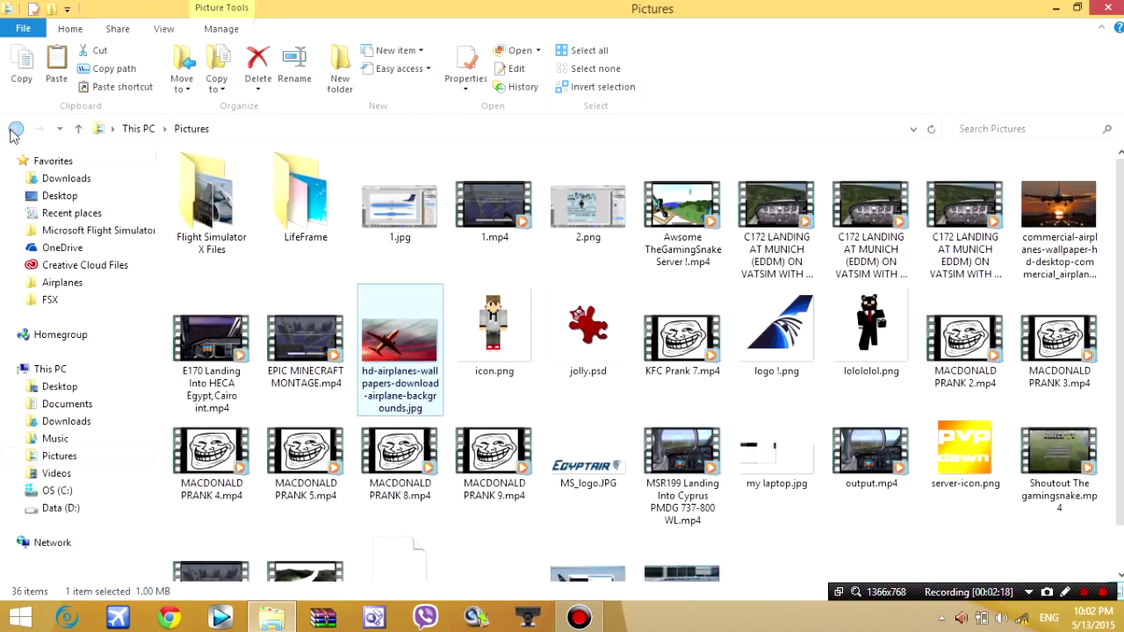
{"action": "left_click", "coordinate": [16, 128]}
Step: Paste the hd-airplanes wallpaper JPEG into Uires, granting administrator permission
{"action": "scroll", "coordinate": [773, 299], "scroll_direction": "down", "scroll_amount": 10}
{"action": "scroll", "coordinate": [742, 338], "scroll_direction": "down", "scroll_amount": 5}
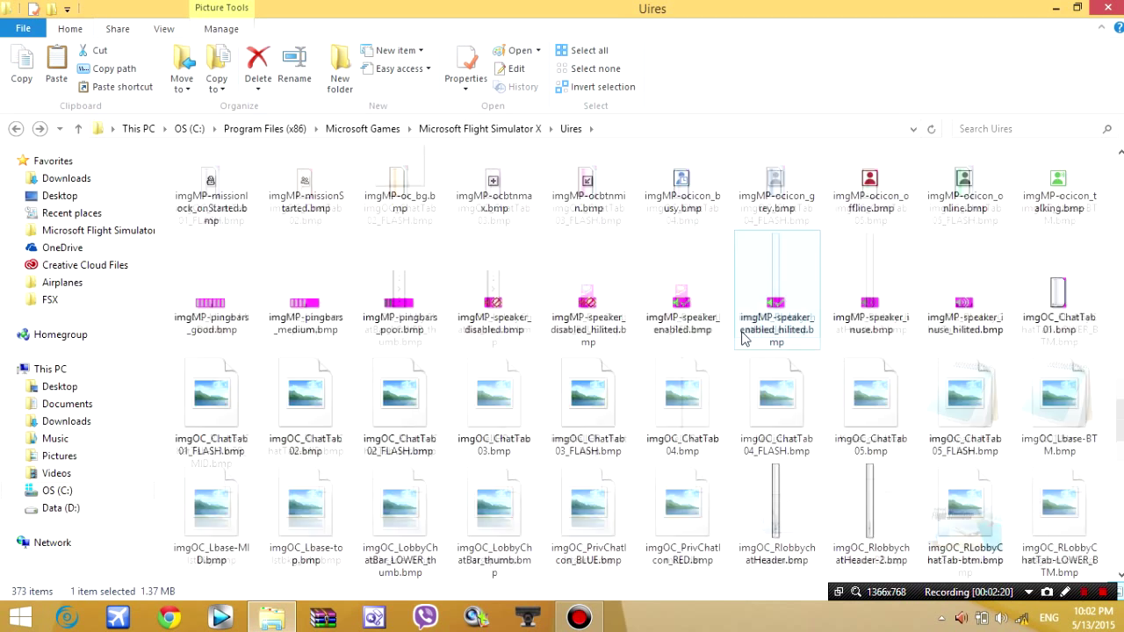
{"action": "scroll", "coordinate": [742, 338], "scroll_direction": "down", "scroll_amount": 10}
{"action": "right_click", "coordinate": [630, 283]}
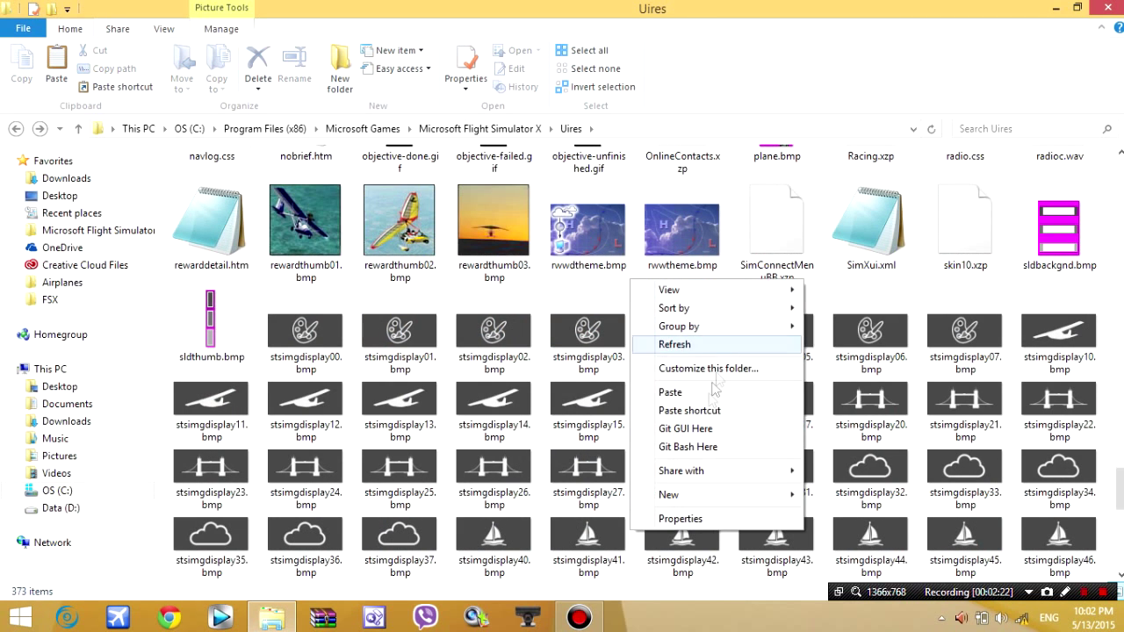
{"action": "left_click", "coordinate": [694, 399]}
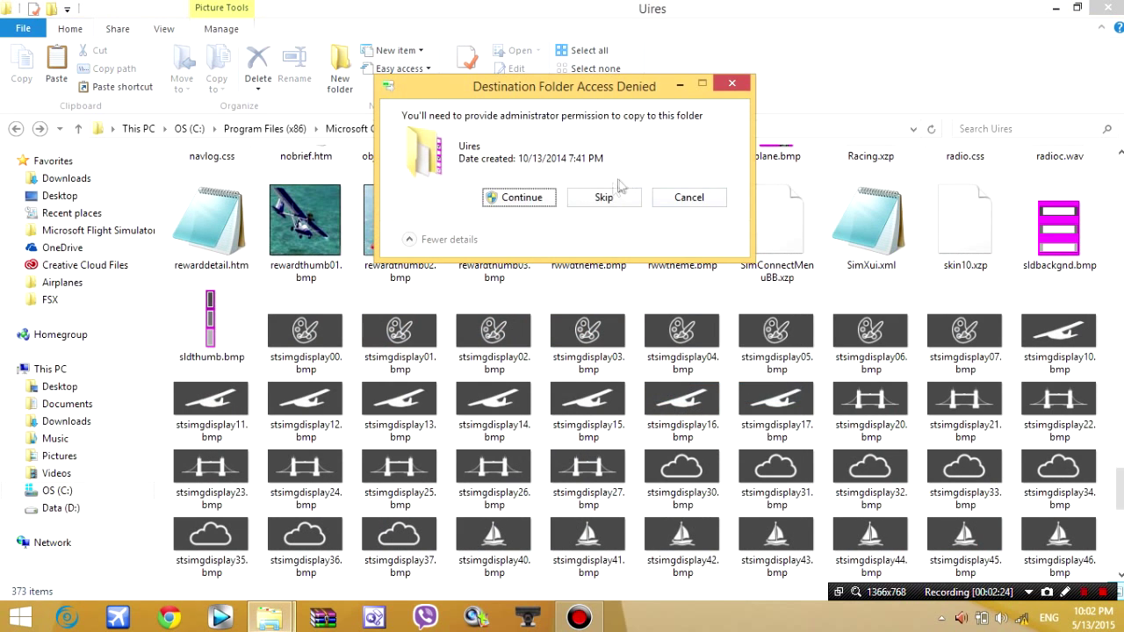
{"action": "left_click", "coordinate": [552, 197]}
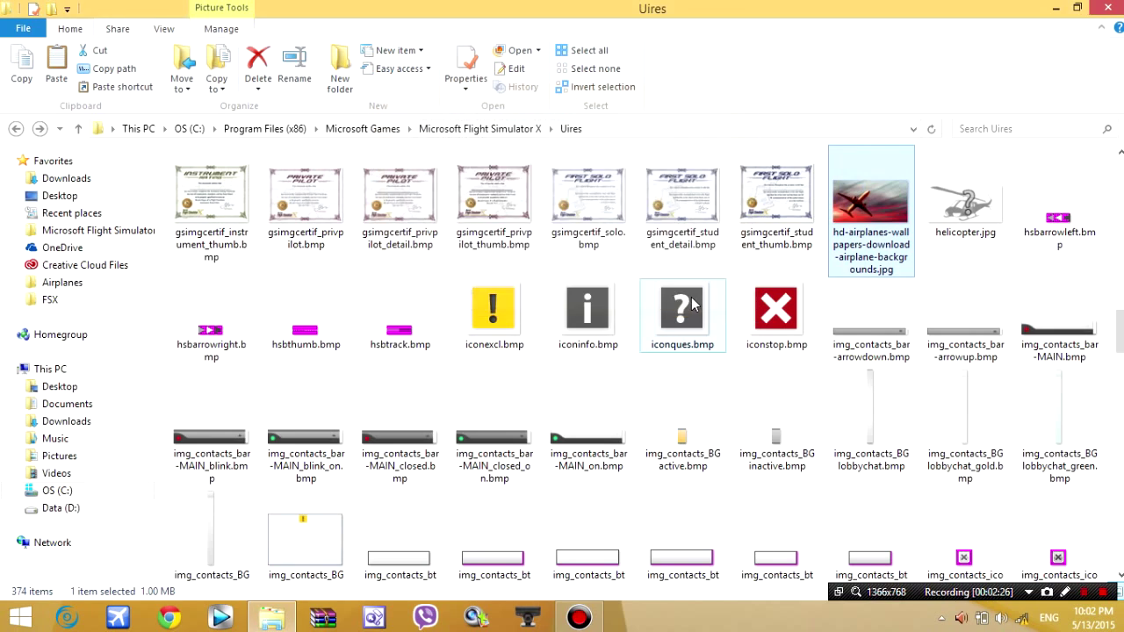
{"action": "scroll", "coordinate": [694, 299], "scroll_direction": "up", "scroll_amount": 10}
{"action": "scroll", "coordinate": [694, 294], "scroll_direction": "up", "scroll_amount": 5}
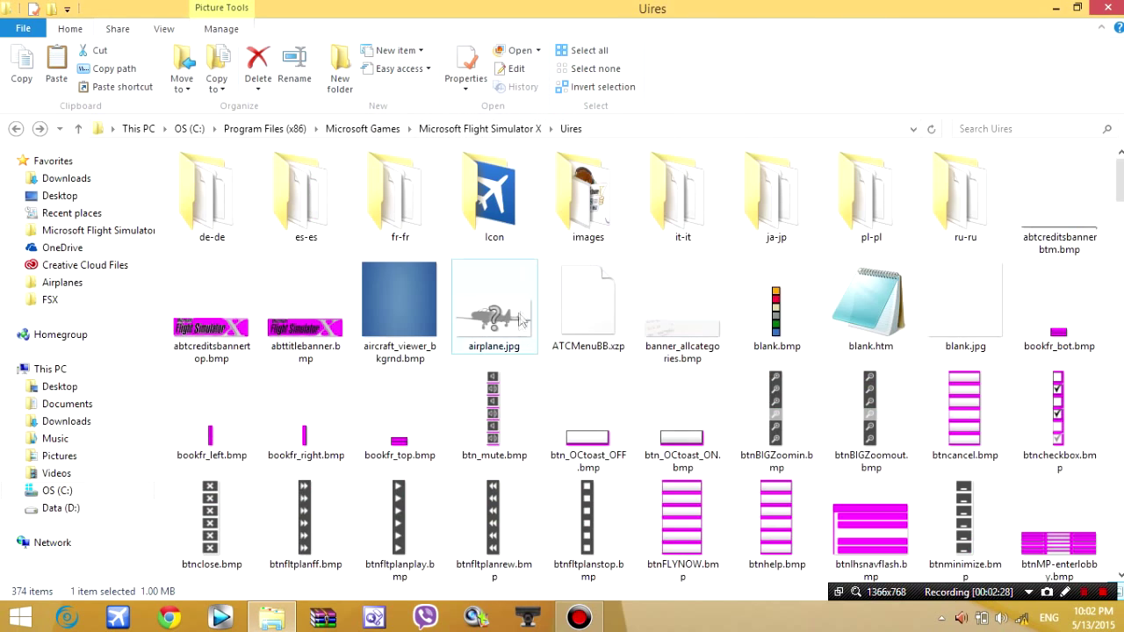
{"action": "scroll", "coordinate": [405, 350], "scroll_direction": "down", "scroll_amount": 10}
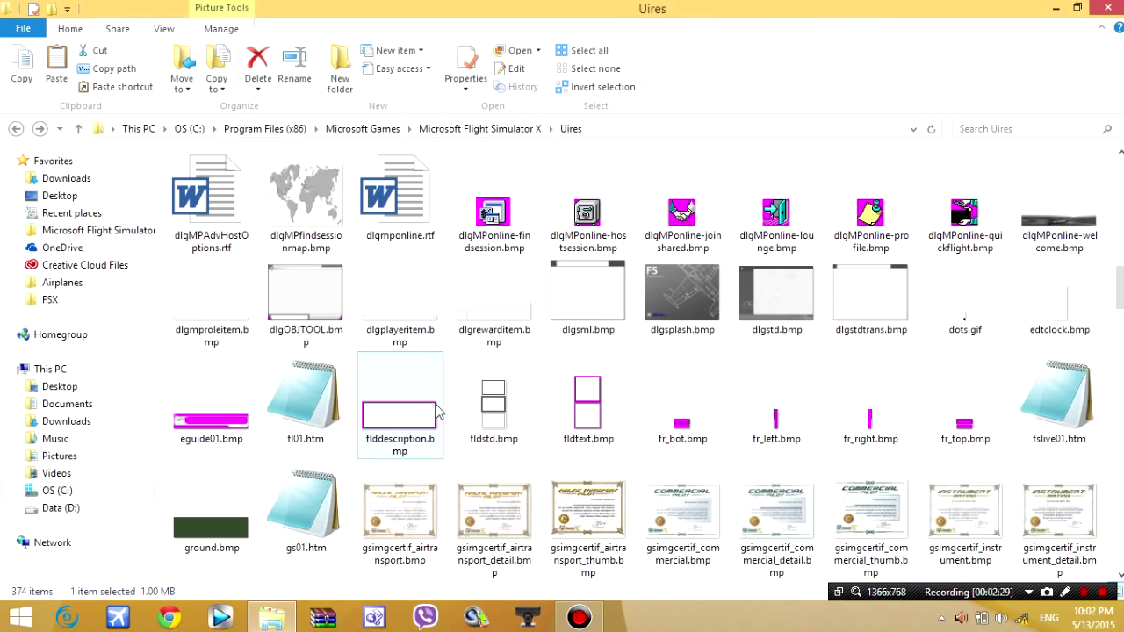
Step: Start renaming dlgsplash.bmp, cancel it, and scroll to find the file again
{"action": "right_click", "coordinate": [703, 303]}
{"action": "left_click", "coordinate": [784, 565]}
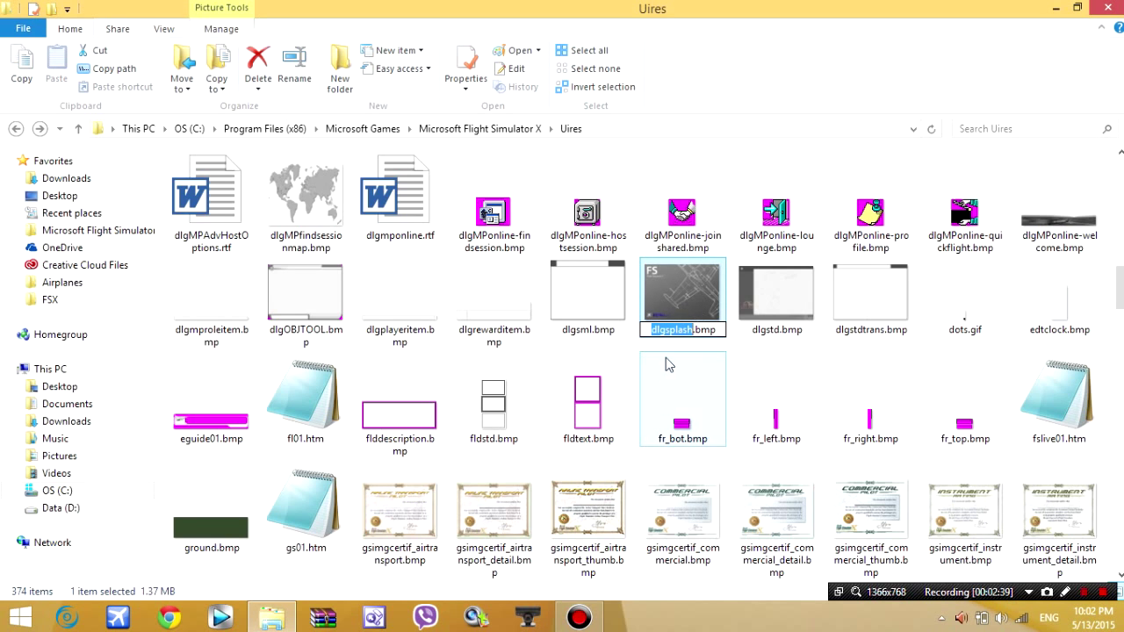
{"action": "key", "text": "Escape"}
{"action": "key", "text": "b"}
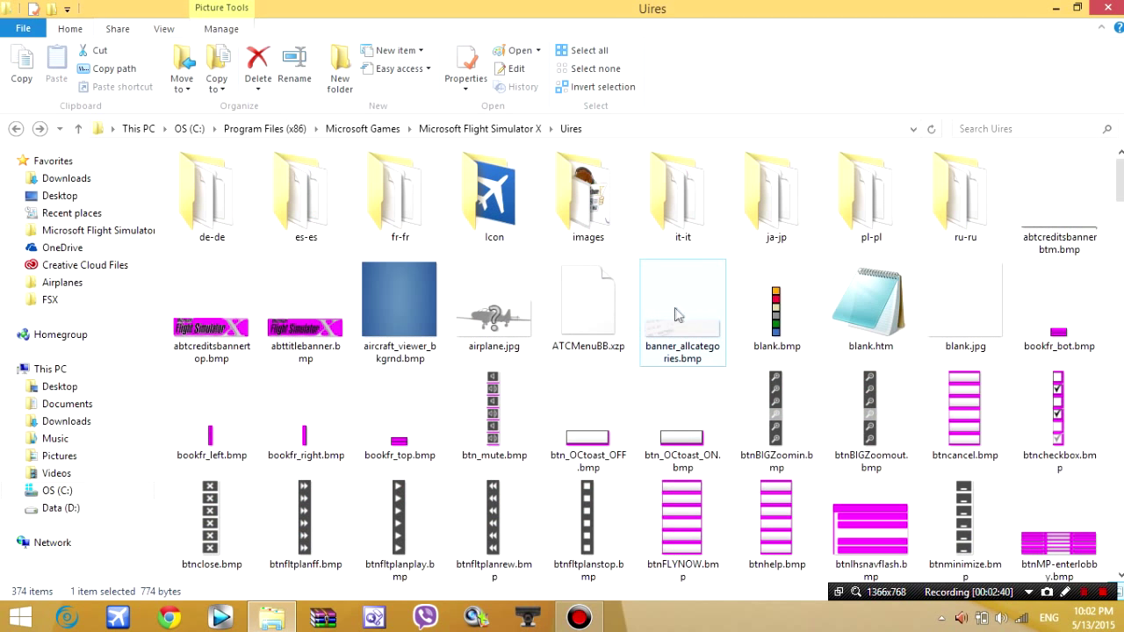
{"action": "scroll", "coordinate": [677, 314], "scroll_direction": "down", "scroll_amount": 10}
{"action": "scroll", "coordinate": [722, 339], "scroll_direction": "up", "scroll_amount": 5}
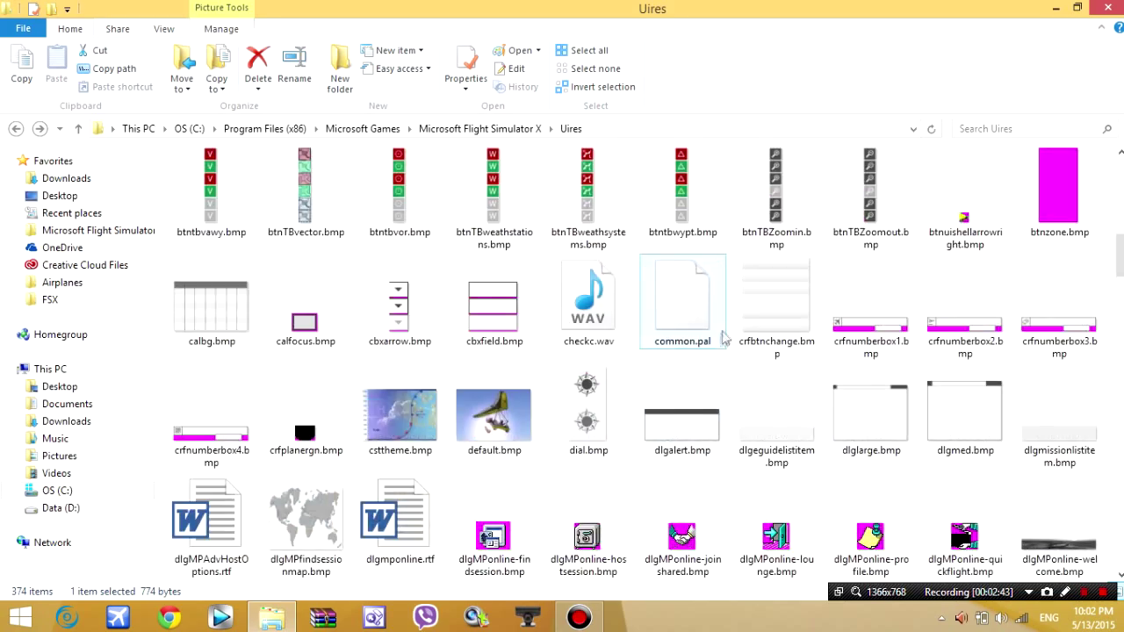
{"action": "scroll", "coordinate": [722, 338], "scroll_direction": "down", "scroll_amount": 5}
{"action": "scroll", "coordinate": [747, 351], "scroll_direction": "down", "scroll_amount": 5}
{"action": "scroll", "coordinate": [735, 301], "scroll_direction": "up", "scroll_amount": 5}
{"action": "scroll", "coordinate": [728, 369], "scroll_direction": "up", "scroll_amount": 3}
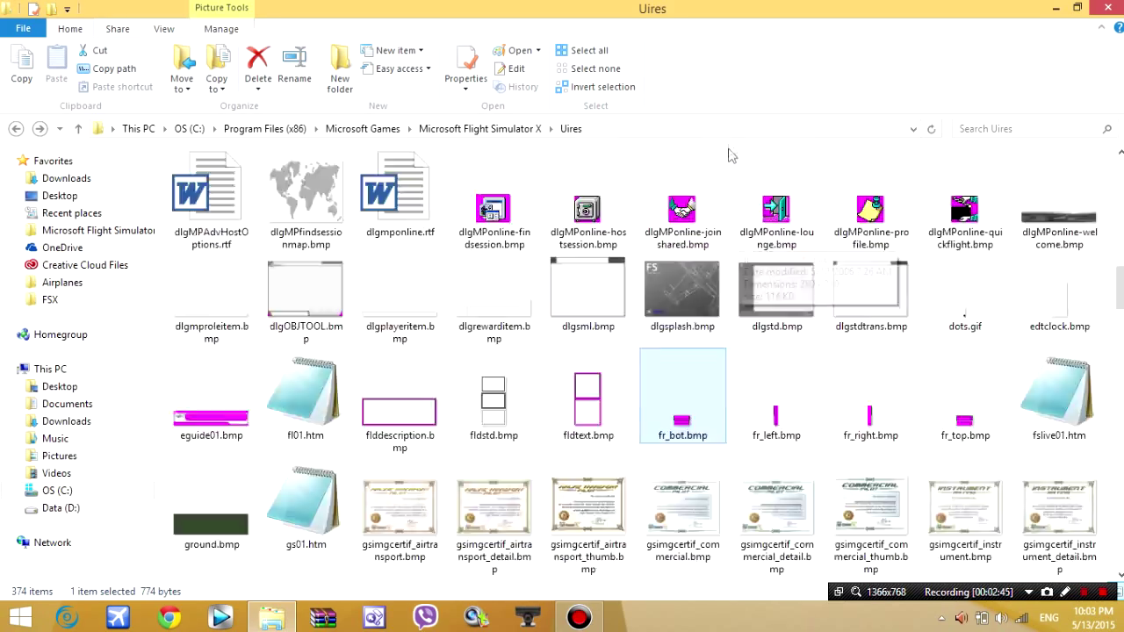
{"action": "scroll", "coordinate": [716, 220], "scroll_direction": "up", "scroll_amount": 3}
{"action": "scroll", "coordinate": [702, 263], "scroll_direction": "down", "scroll_amount": 8}
{"action": "scroll", "coordinate": [698, 264], "scroll_direction": "up", "scroll_amount": 8}
{"action": "scroll", "coordinate": [700, 274], "scroll_direction": "down", "scroll_amount": 6}
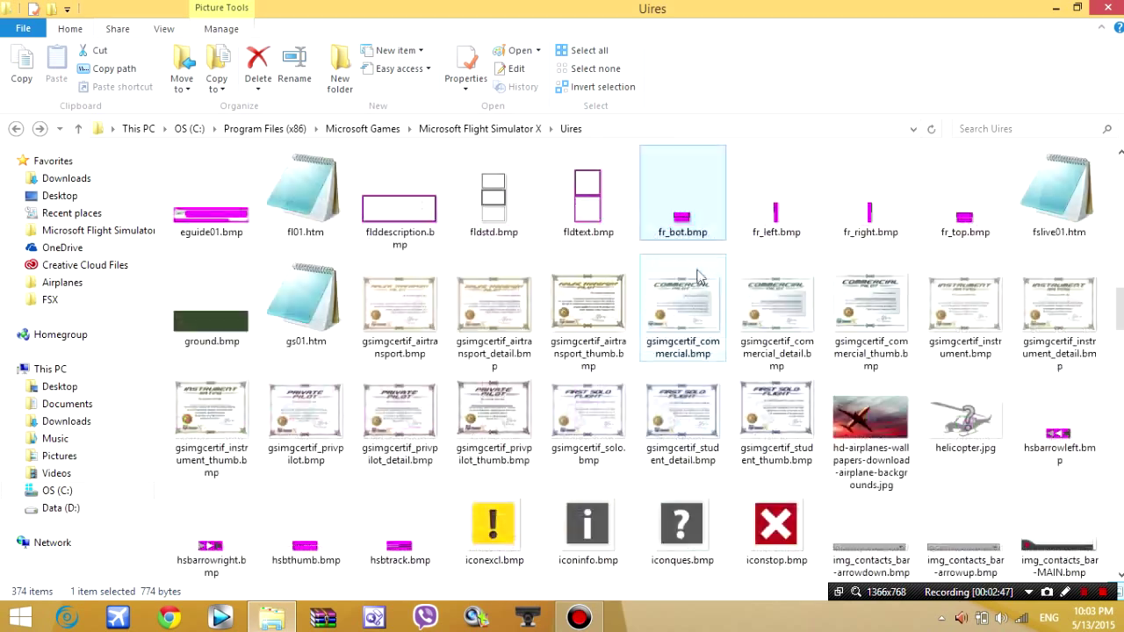
{"action": "scroll", "coordinate": [698, 277], "scroll_direction": "down", "scroll_amount": 1}
{"action": "scroll", "coordinate": [677, 369], "scroll_direction": "up", "scroll_amount": 6}
{"action": "scroll", "coordinate": [659, 448], "scroll_direction": "down", "scroll_amount": 2}
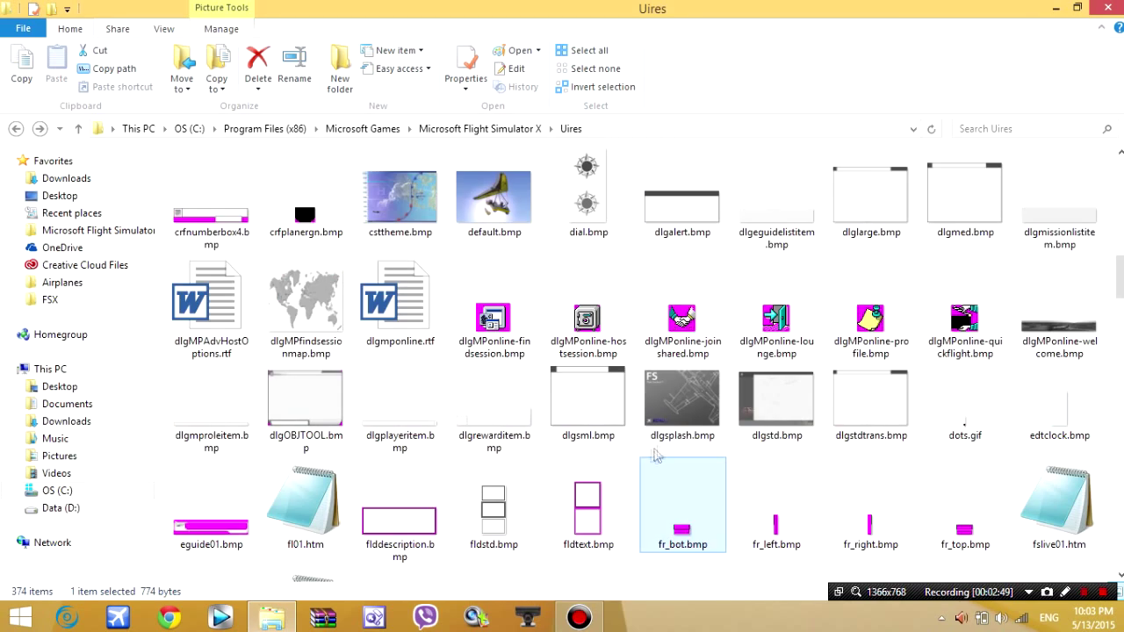
Step: Rename dlgsplash.bmp to backup.bmp
{"action": "right_click", "coordinate": [668, 431]}
{"action": "left_click", "coordinate": [716, 565]}
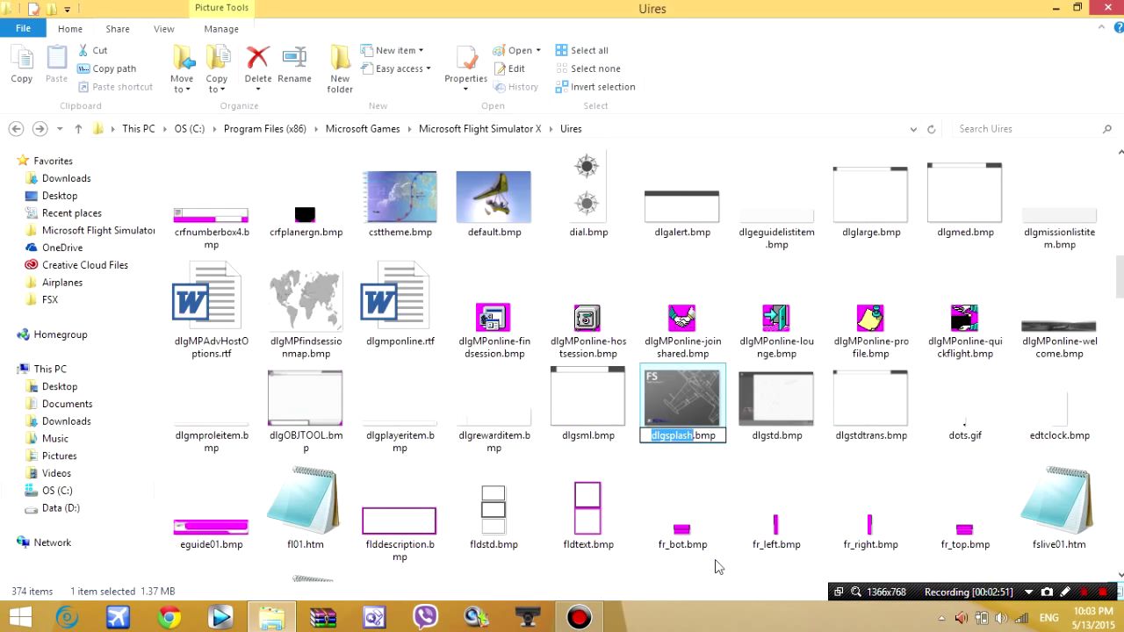
{"action": "type", "text": "backup"}
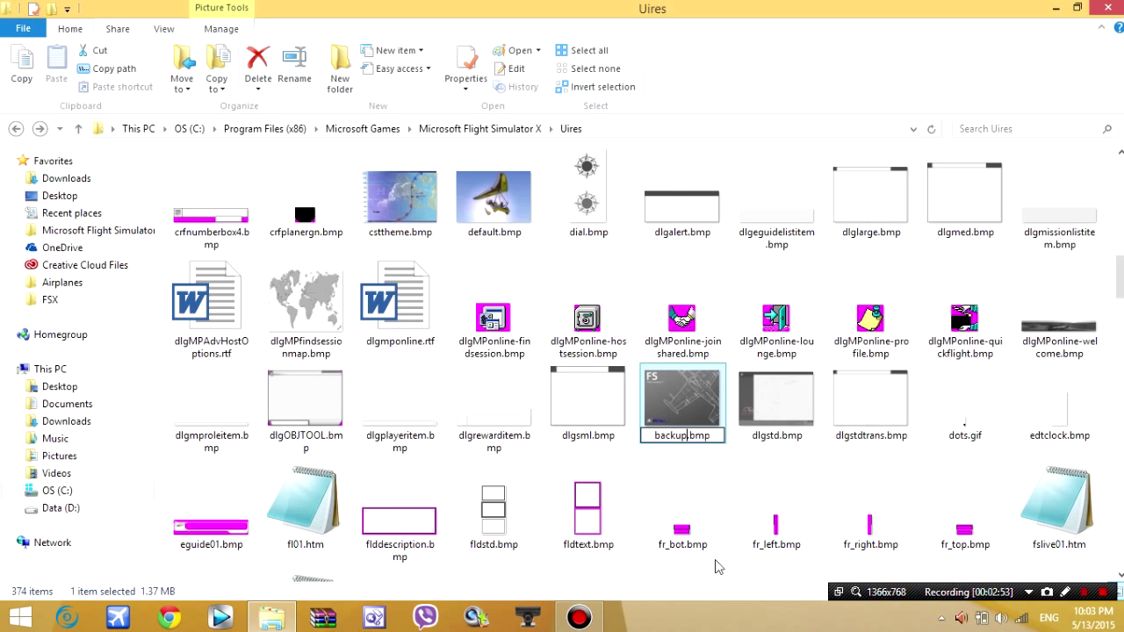
{"action": "key", "text": "Return"}
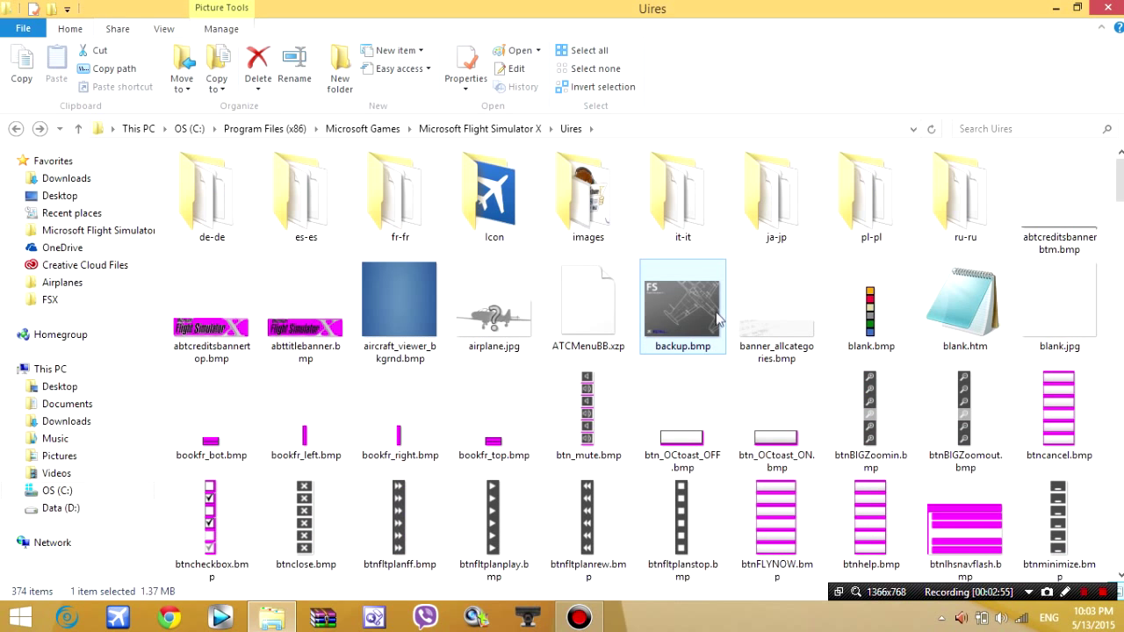
Step: Rename the airplane wallpaper photo to dlgsplash.jpg
{"action": "scroll", "coordinate": [639, 535], "scroll_direction": "down", "scroll_amount": 5}
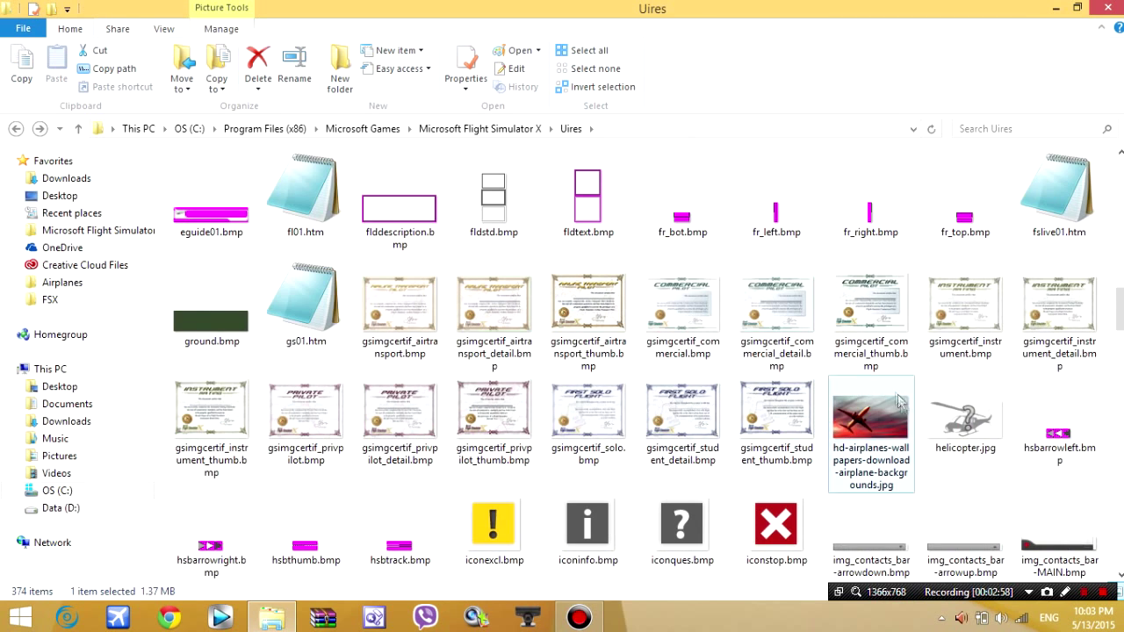
{"action": "right_click", "coordinate": [896, 443]}
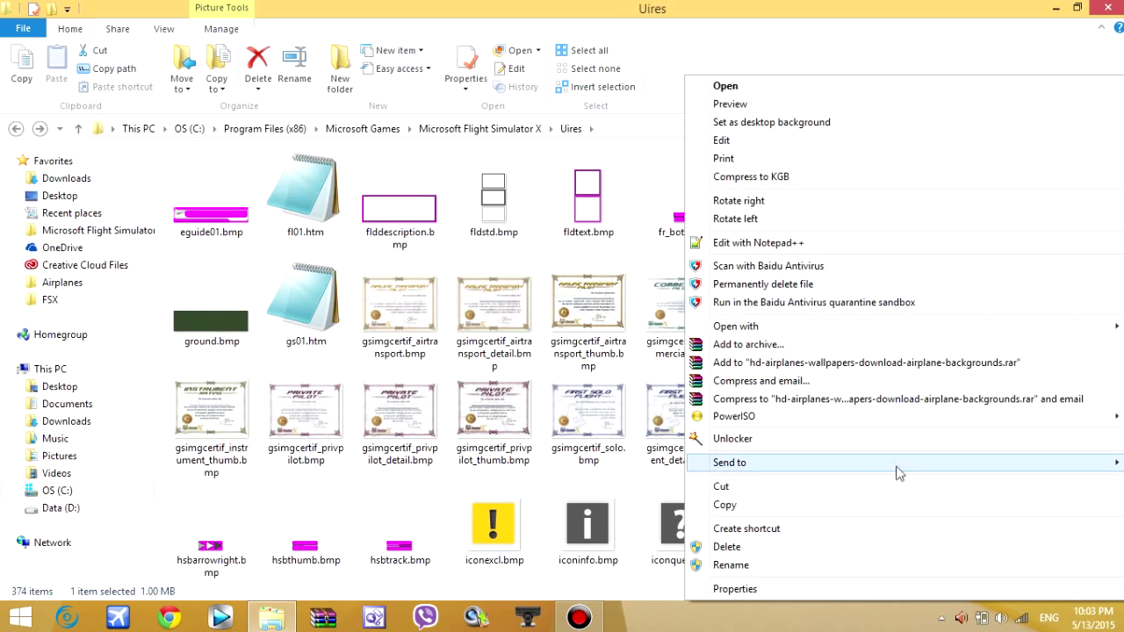
{"action": "left_click", "coordinate": [793, 569]}
{"action": "type", "text": "dlgsplash"}
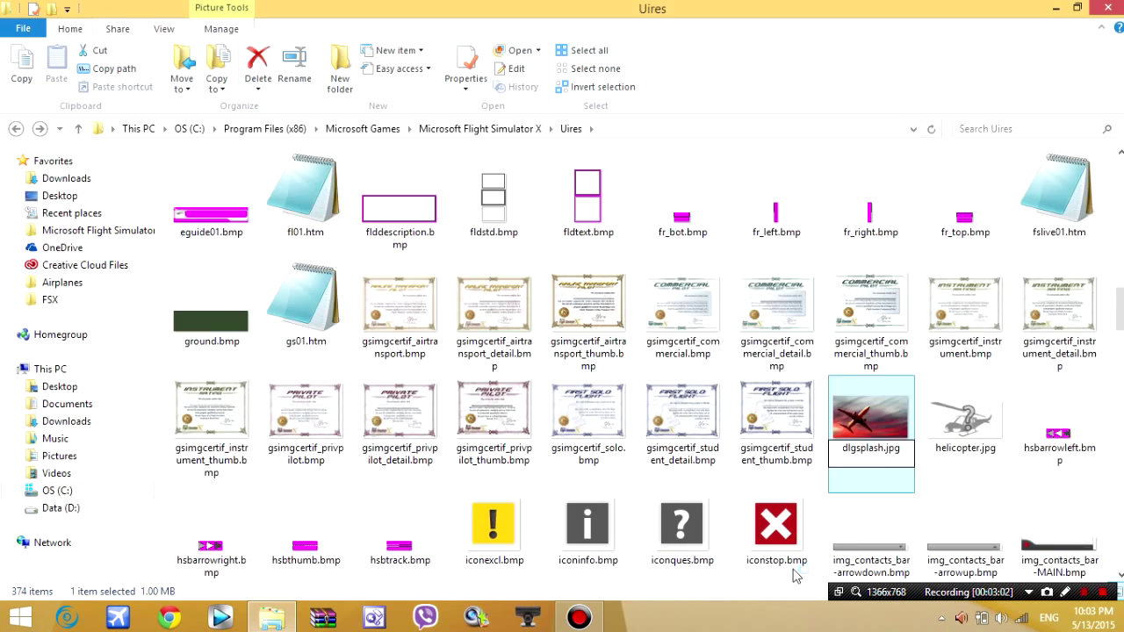
{"action": "key", "text": "Return"}
Step: Change dlgsplash.jpg's extension to .bmp, accepting the extension warning
{"action": "right_click", "coordinate": [763, 193]}
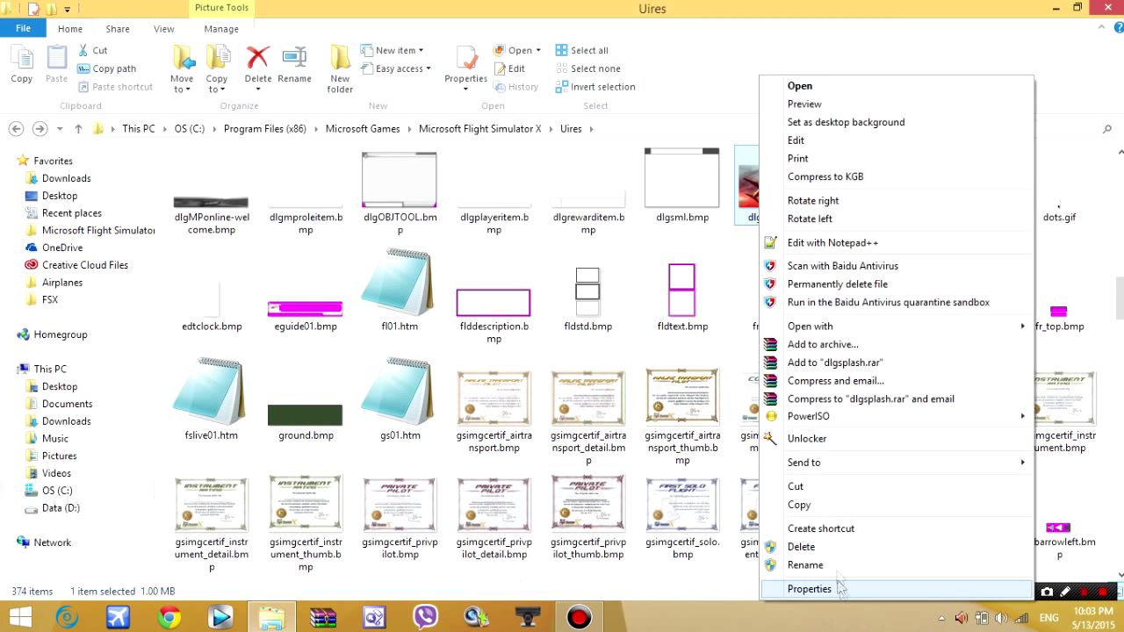
{"action": "left_click", "coordinate": [869, 569]}
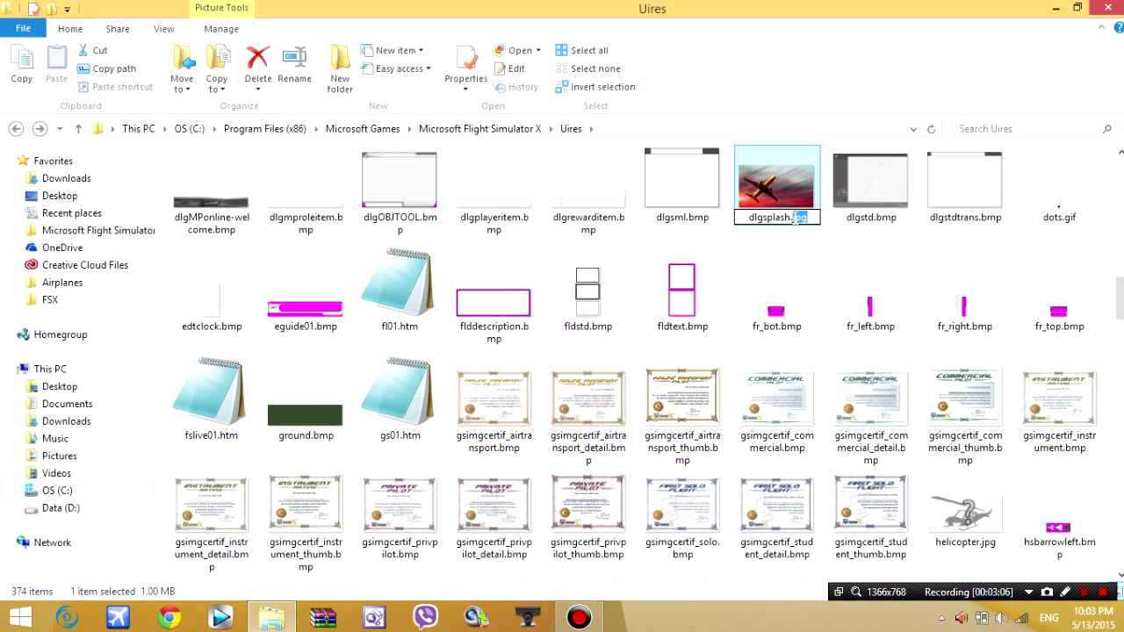
{"action": "type", "text": "p"}
{"action": "key", "text": "Return"}
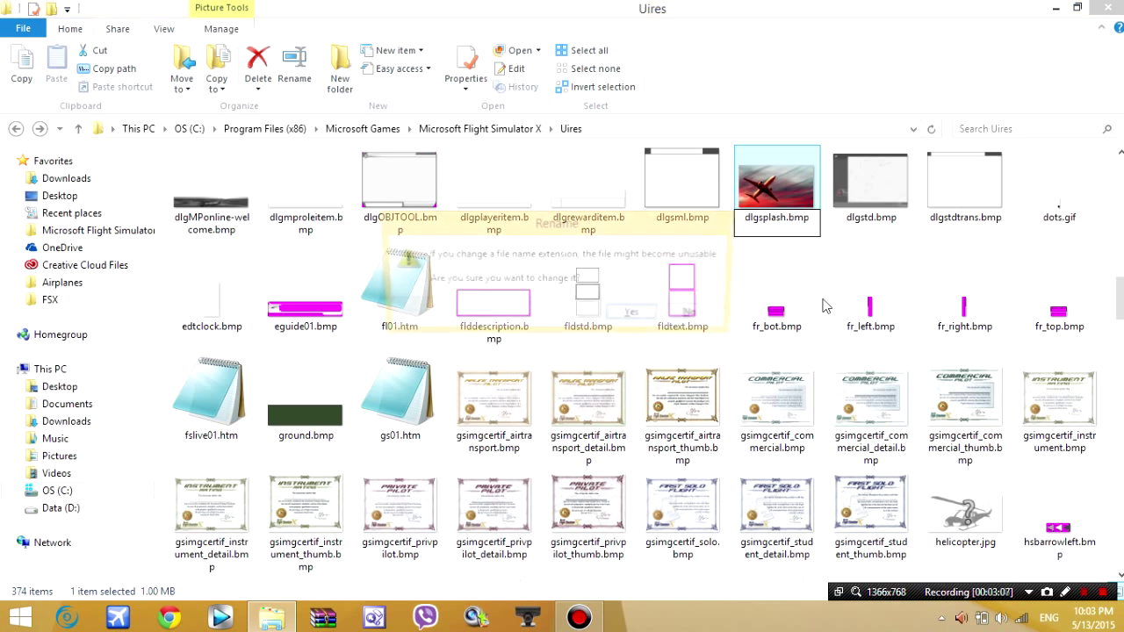
{"action": "key", "text": "Return"}
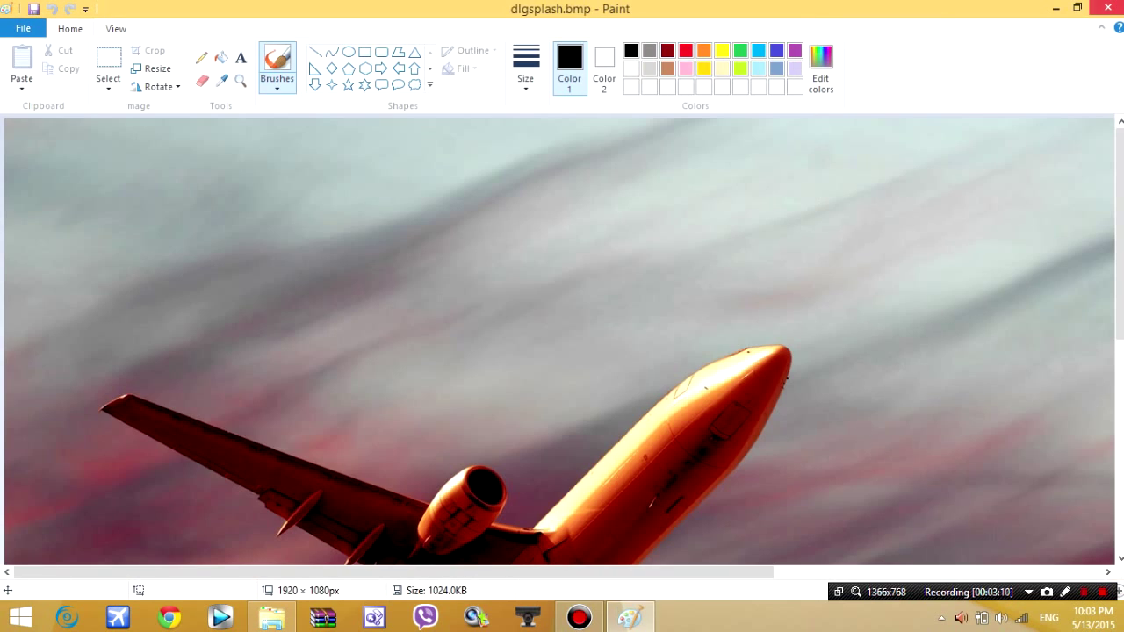
Step: Close Explorer, launch Flight Simulator X from its desktop shortcut, then exit it
{"action": "left_click", "coordinate": [1103, 8]}
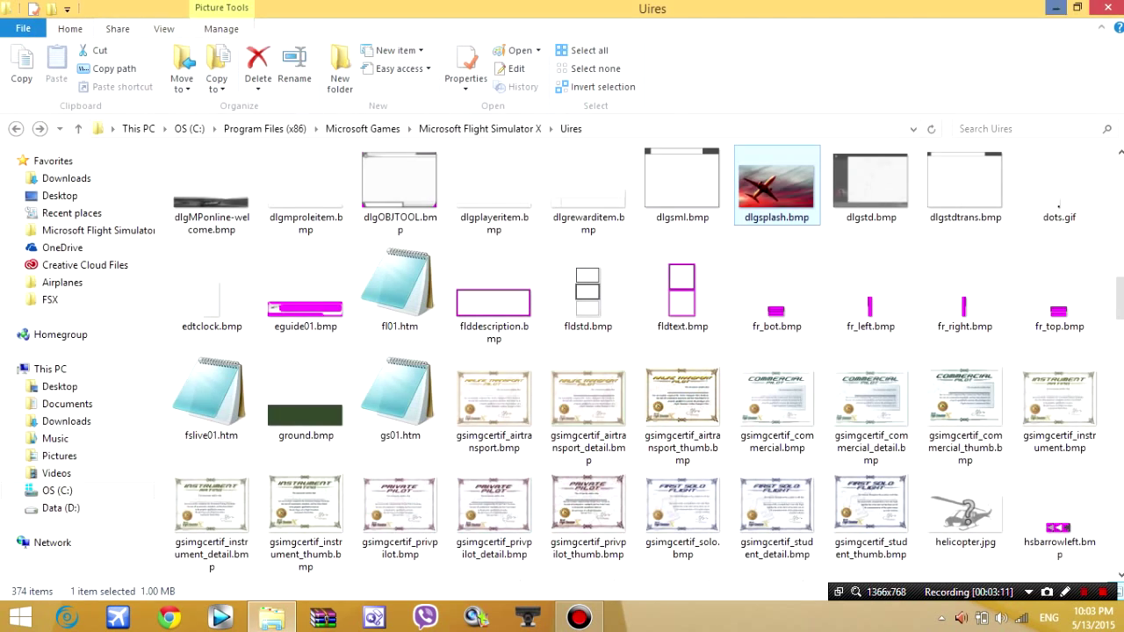
{"action": "left_click", "coordinate": [1103, 8]}
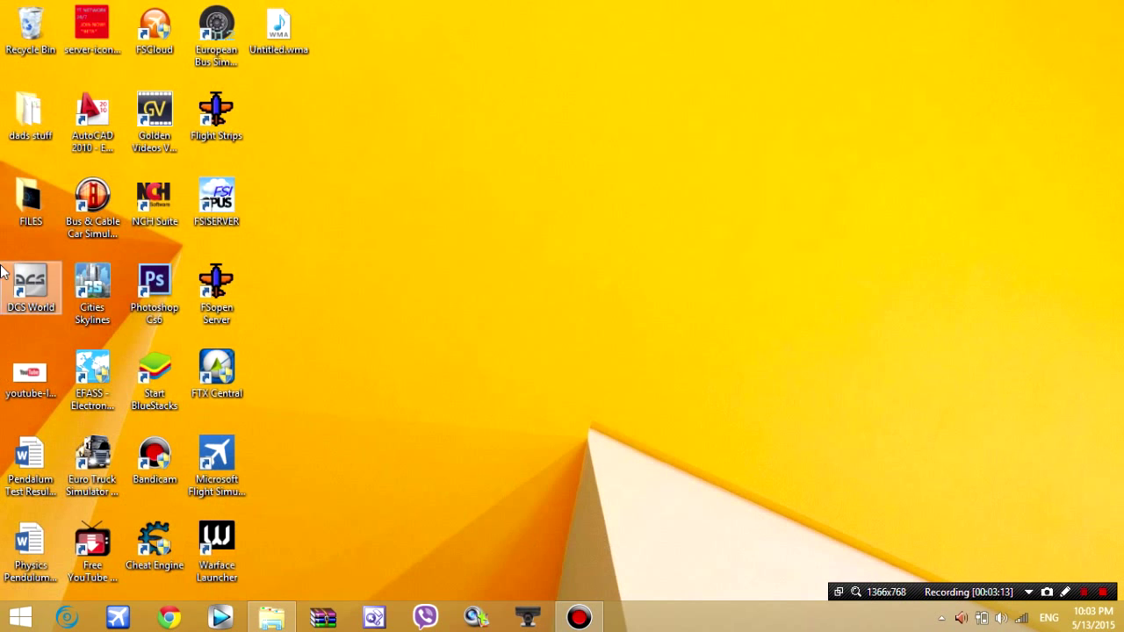
{"action": "left_click", "coordinate": [236, 479]}
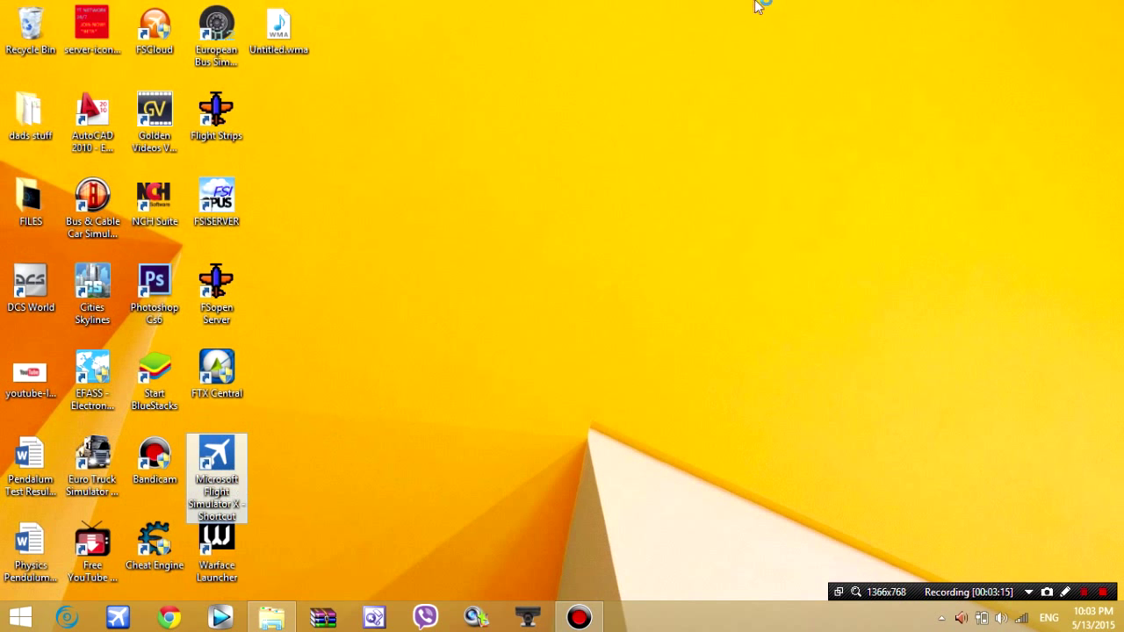
{"action": "key", "text": "Return"}
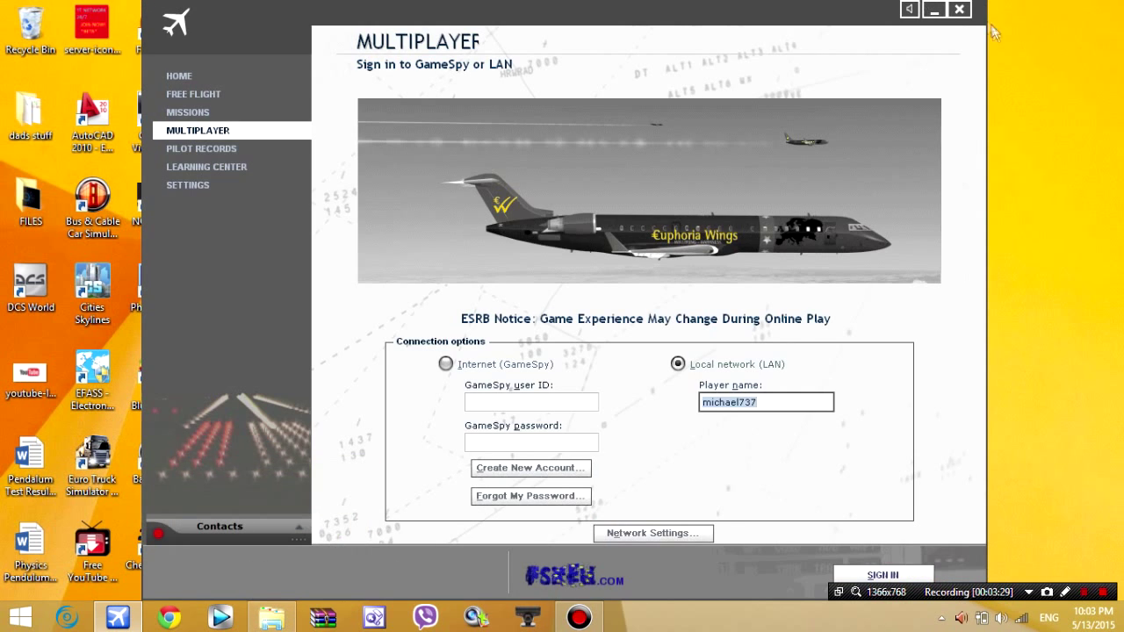
{"action": "left_click", "coordinate": [965, 11]}
Step: Confirm quitting the simulator and rename dlgsplash.bmp back to dlgsplash.jpg
{"action": "left_click", "coordinate": [519, 344]}
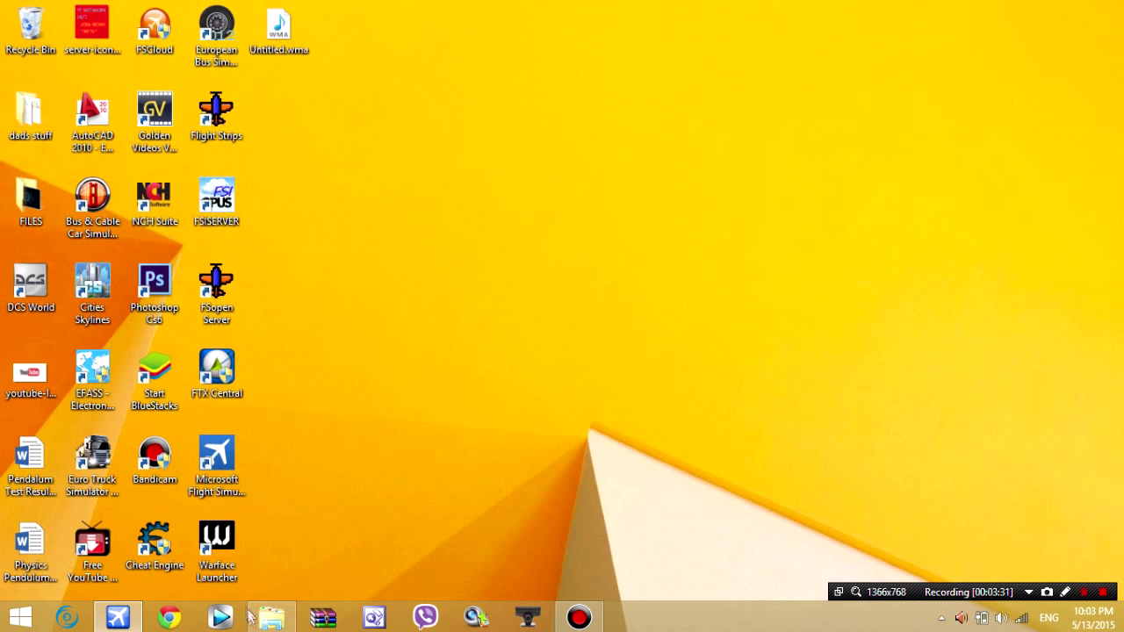
{"action": "right_click", "coordinate": [750, 188]}
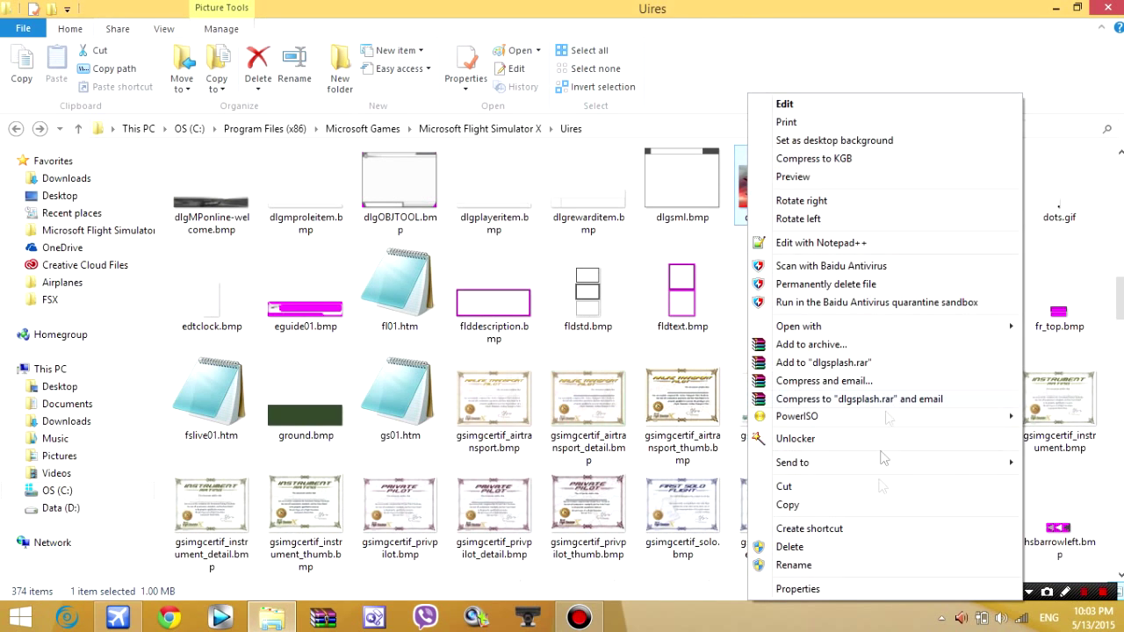
{"action": "left_click", "coordinate": [874, 569]}
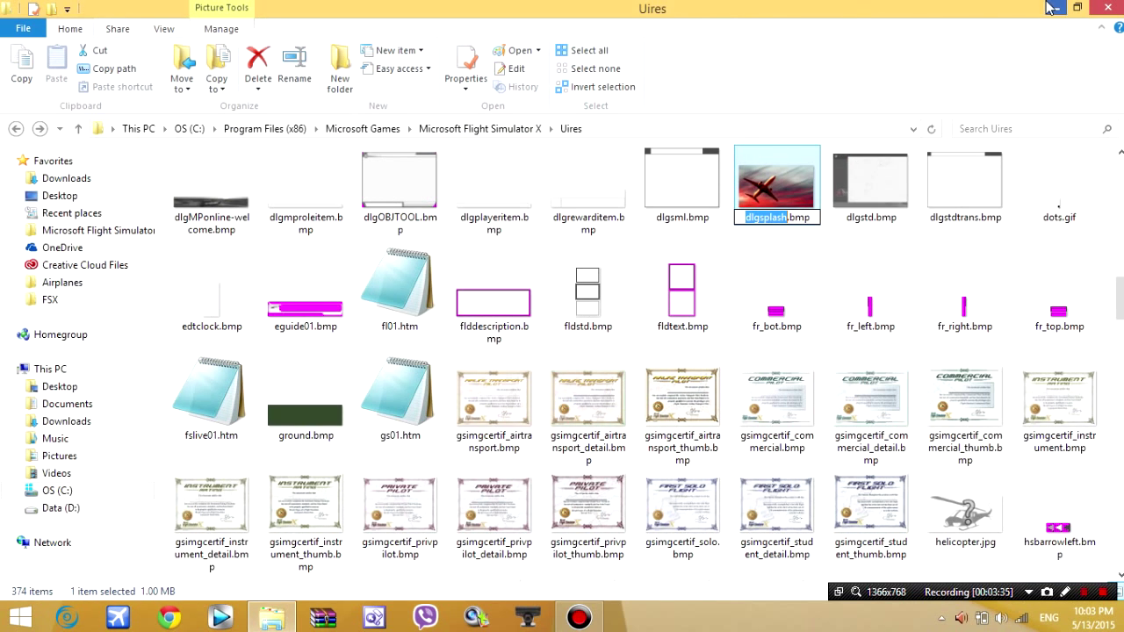
{"action": "left_click_drag", "start_coordinate": [802, 217], "coordinate": [808, 217]}
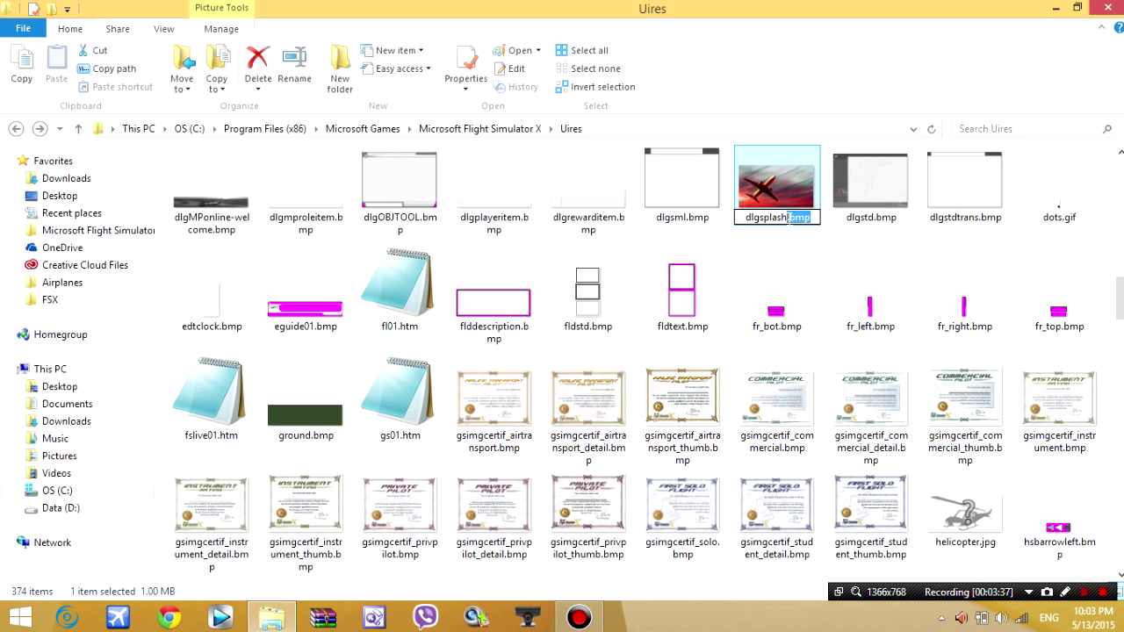
{"action": "type", "text": "jpg"}
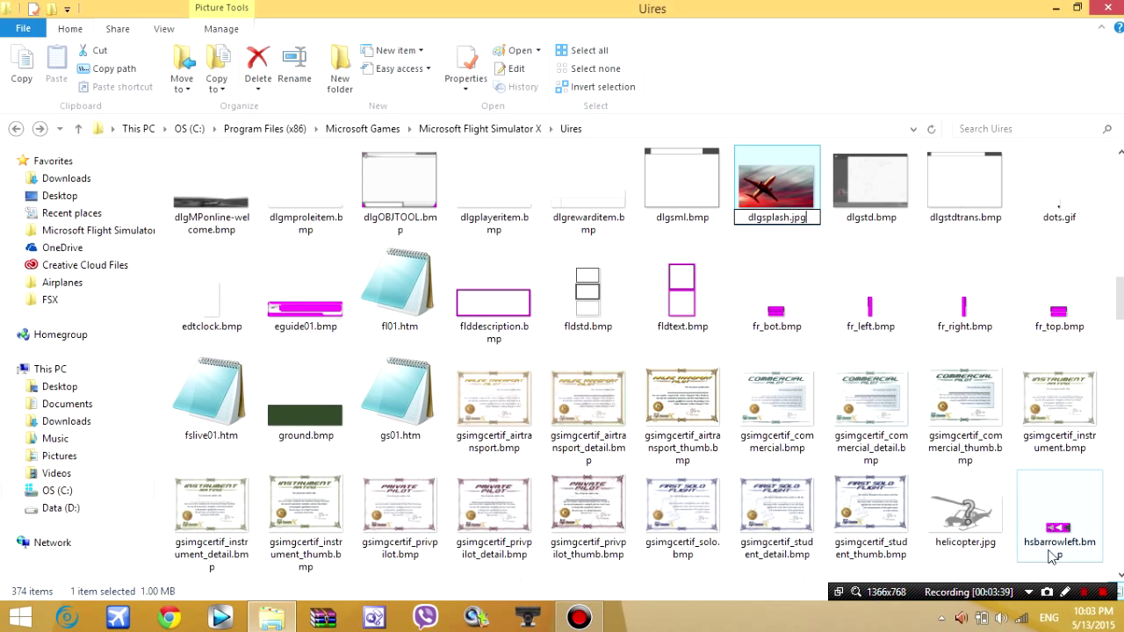
{"action": "key", "text": "Return"}
{"action": "key", "text": "Return"}
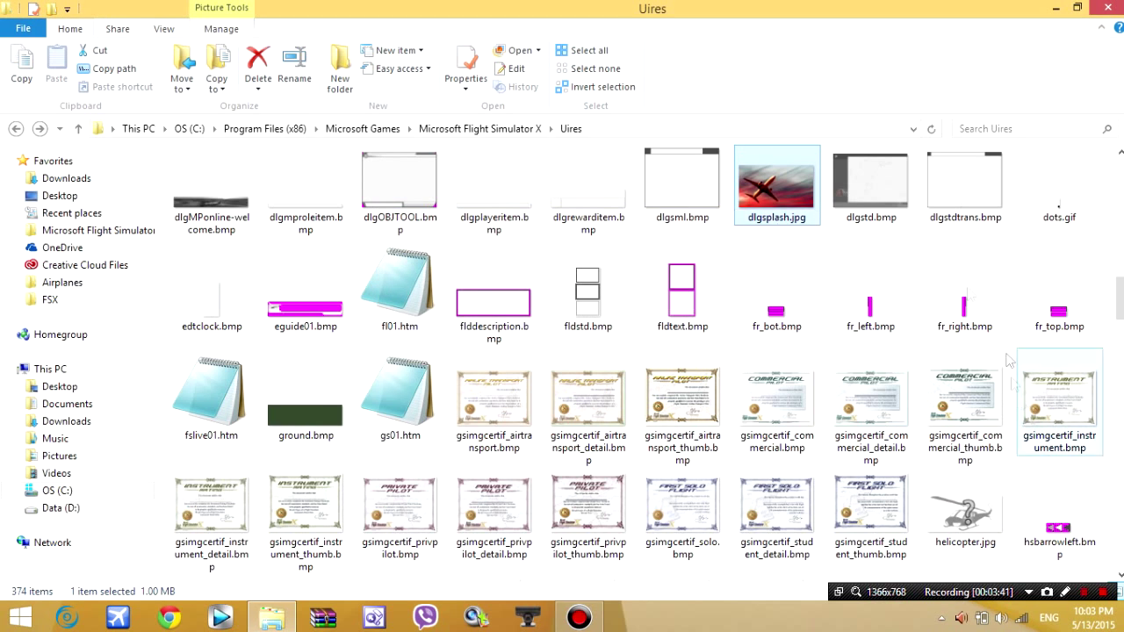
{"action": "right_click", "coordinate": [742, 195]}
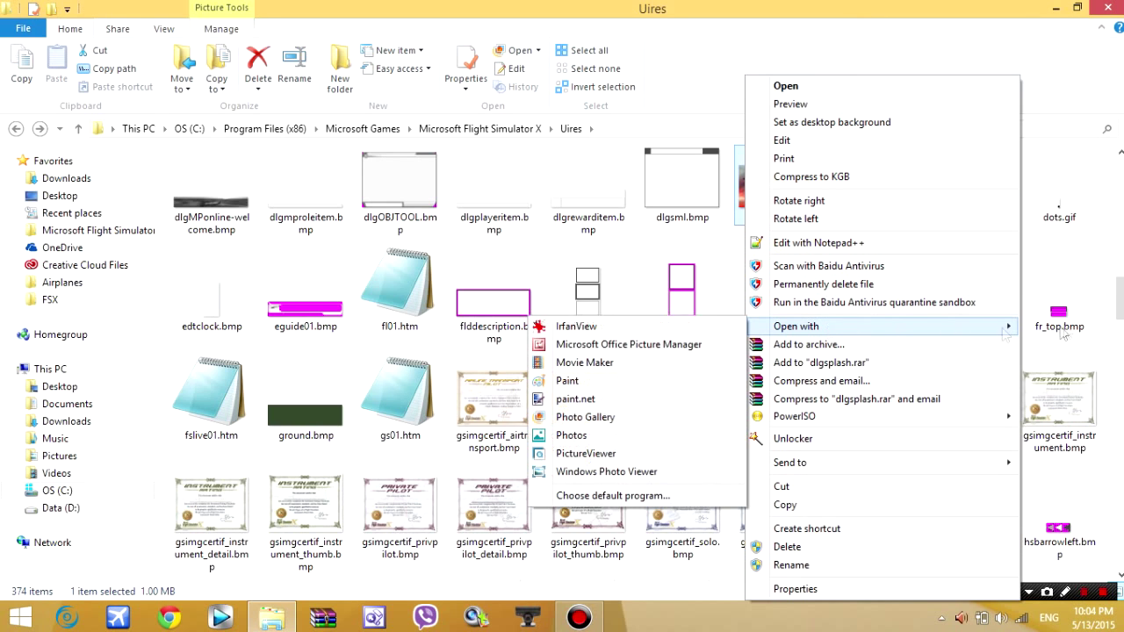
{"action": "mouse_move", "coordinate": [882, 326]}
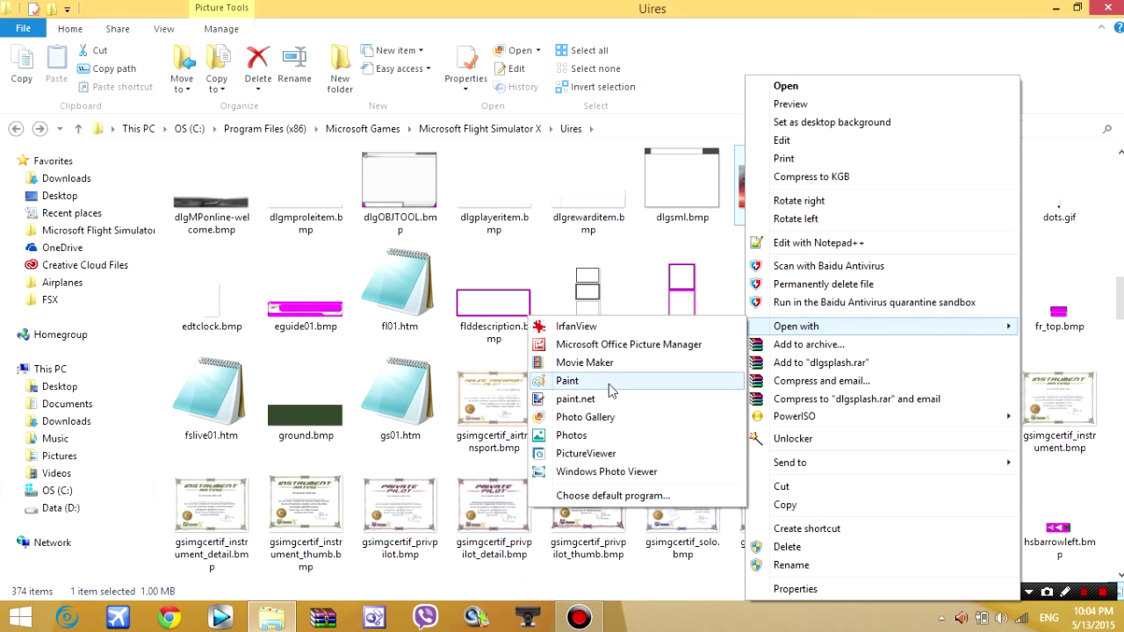
Step: Open dlgsplash.jpg in Paint, save it as 24-bit bitmap dlgsplash.bmp on the Desktop, close Paint
{"action": "left_click", "coordinate": [676, 381]}
{"action": "left_click", "coordinate": [23, 29]}
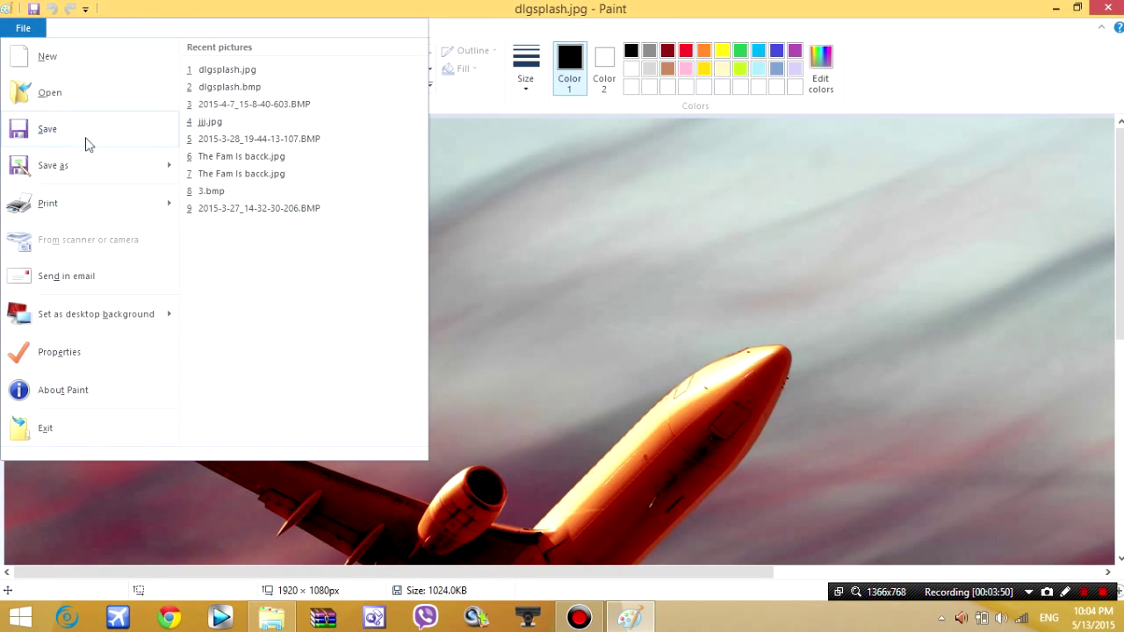
{"action": "mouse_move", "coordinate": [53, 165]}
{"action": "left_click", "coordinate": [358, 158]}
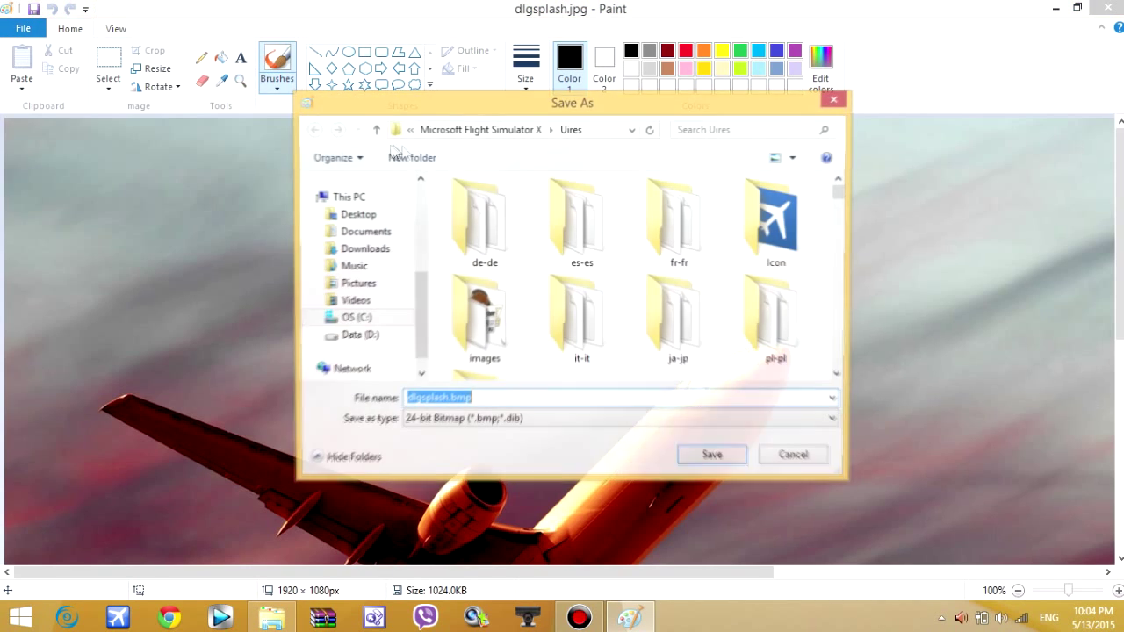
{"action": "left_click", "coordinate": [715, 462]}
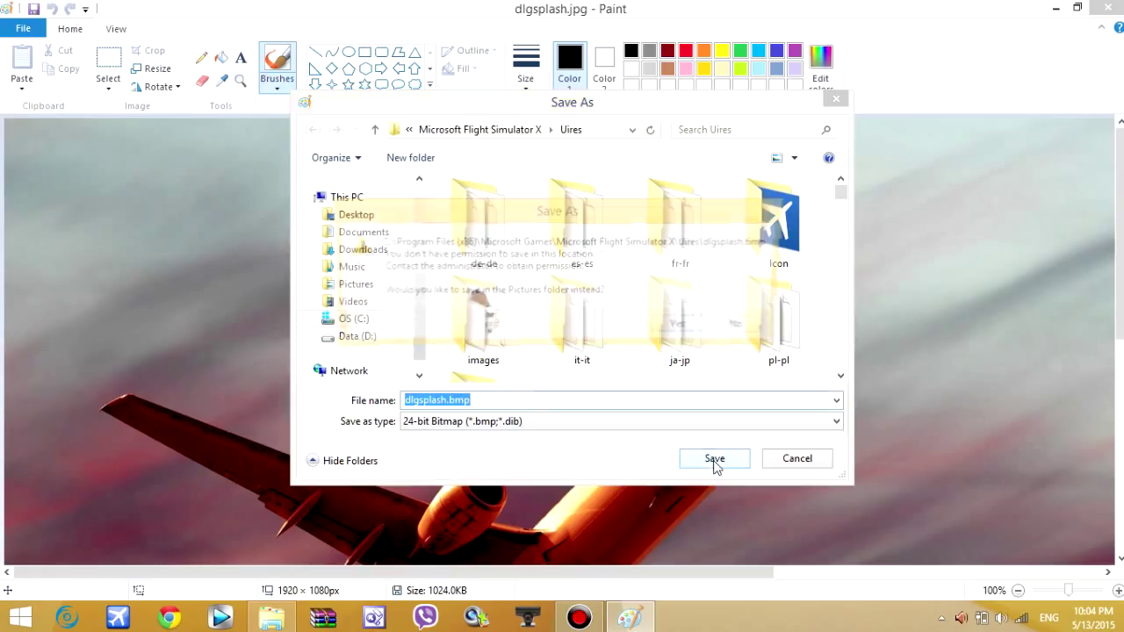
{"action": "left_click", "coordinate": [685, 326]}
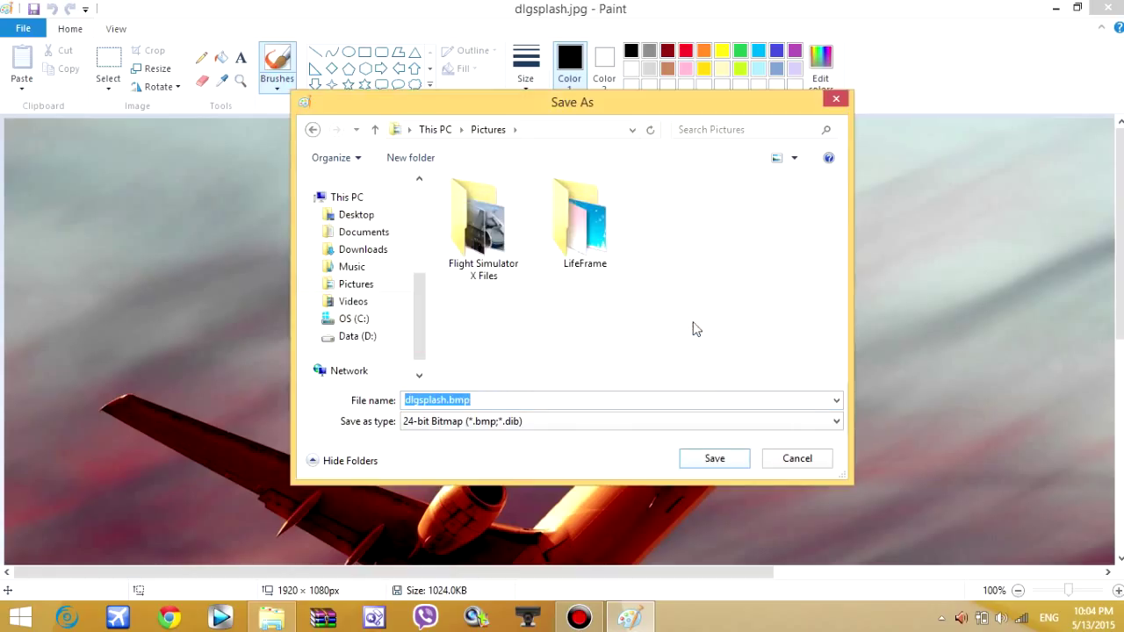
{"action": "left_click", "coordinate": [356, 214]}
{"action": "left_click", "coordinate": [749, 460]}
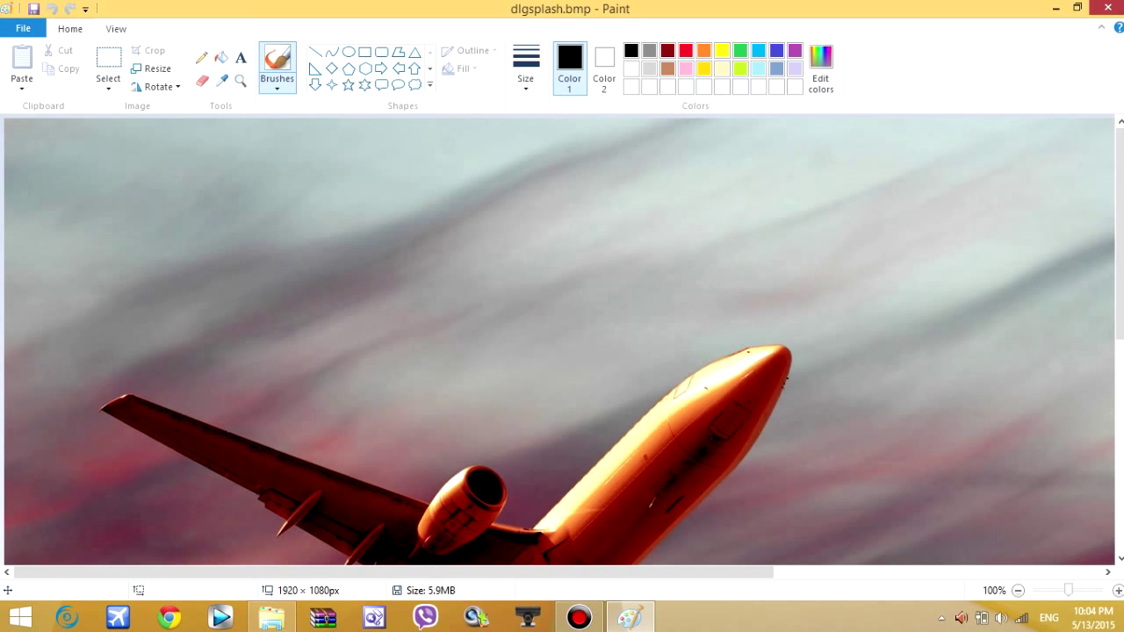
{"action": "left_click", "coordinate": [1103, 8]}
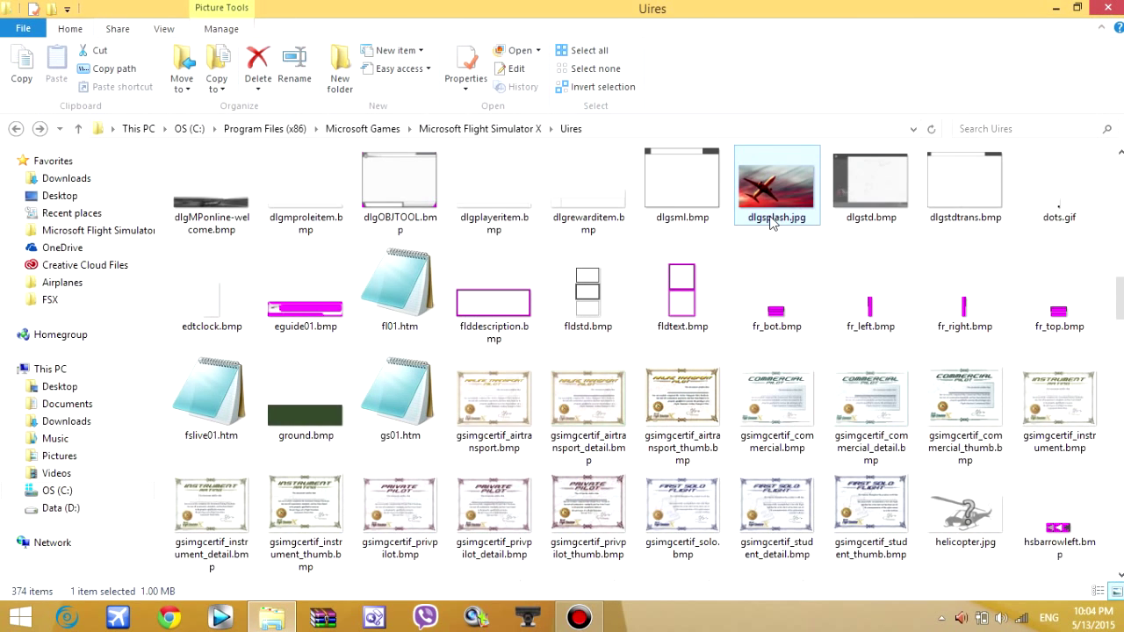
Step: Delete dlgsplash.jpg from Uires and move the Desktop's dlgsplash.bmp into that folder
{"action": "key", "text": "Delete"}
{"action": "left_click", "coordinate": [519, 206]}
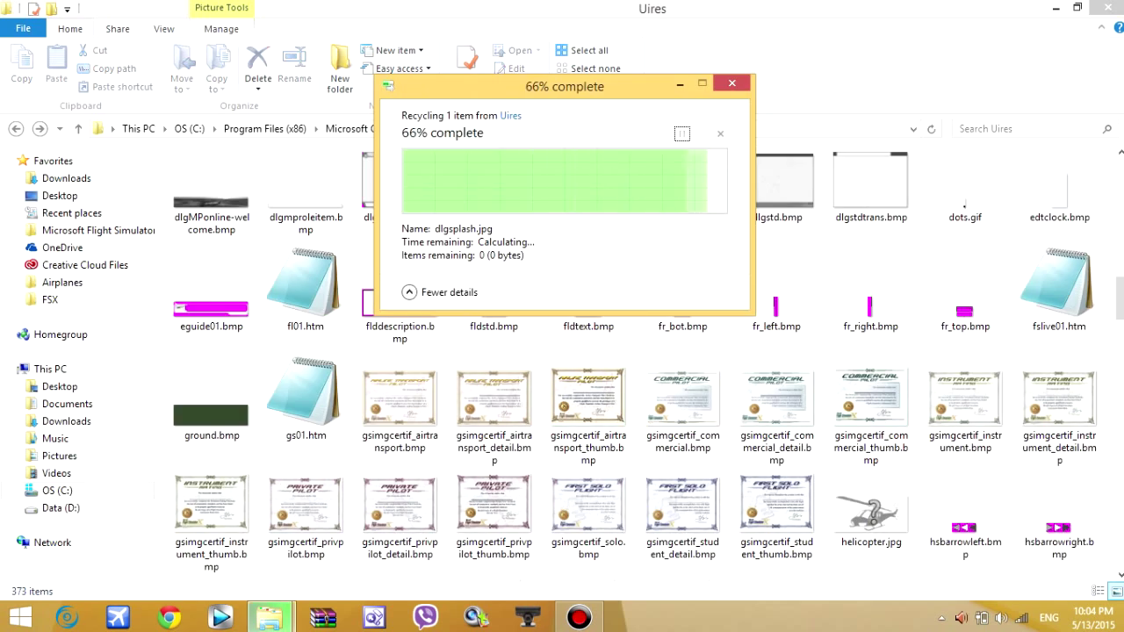
{"action": "key", "text": "super+d"}
{"action": "left_click", "coordinate": [279, 119]}
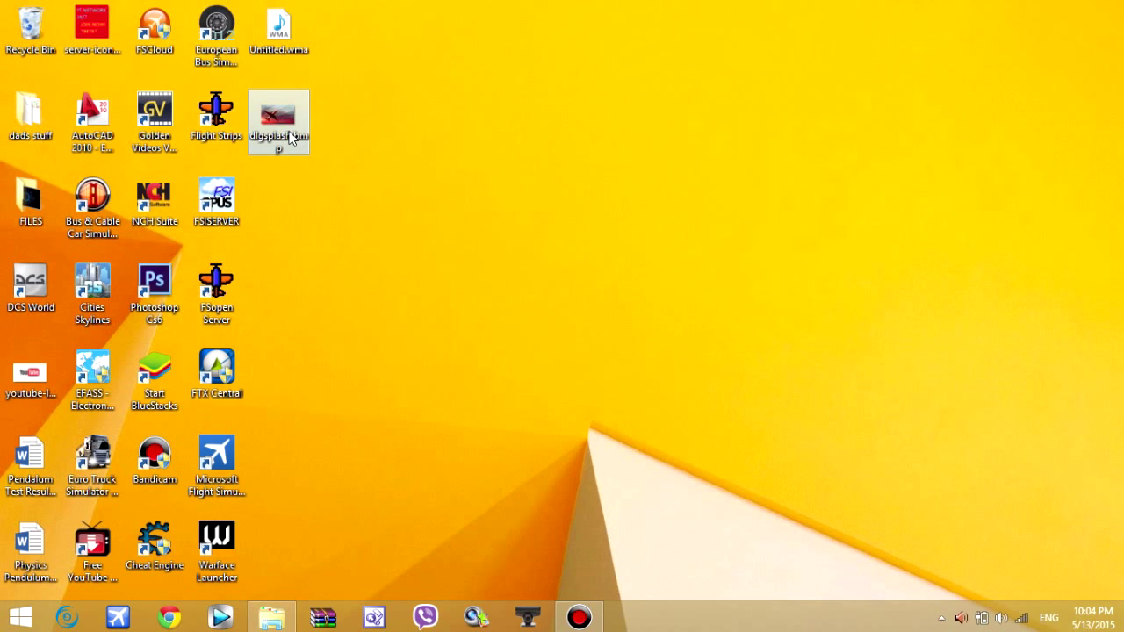
{"action": "left_click", "coordinate": [272, 618]}
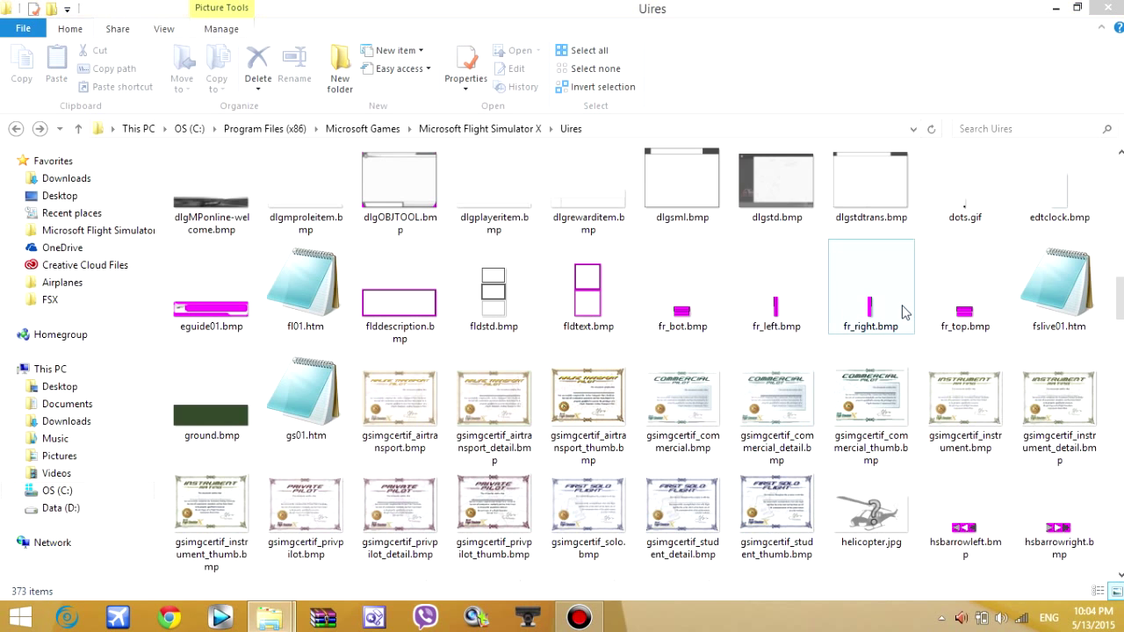
{"action": "left_click", "coordinate": [535, 198]}
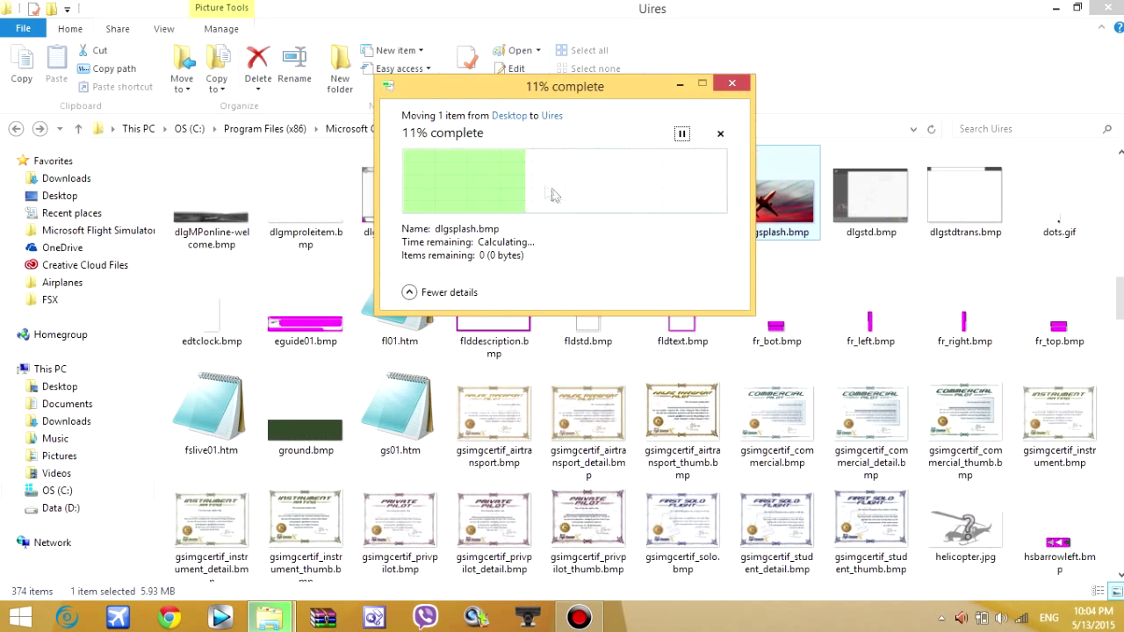
{"action": "key", "text": "super+d"}
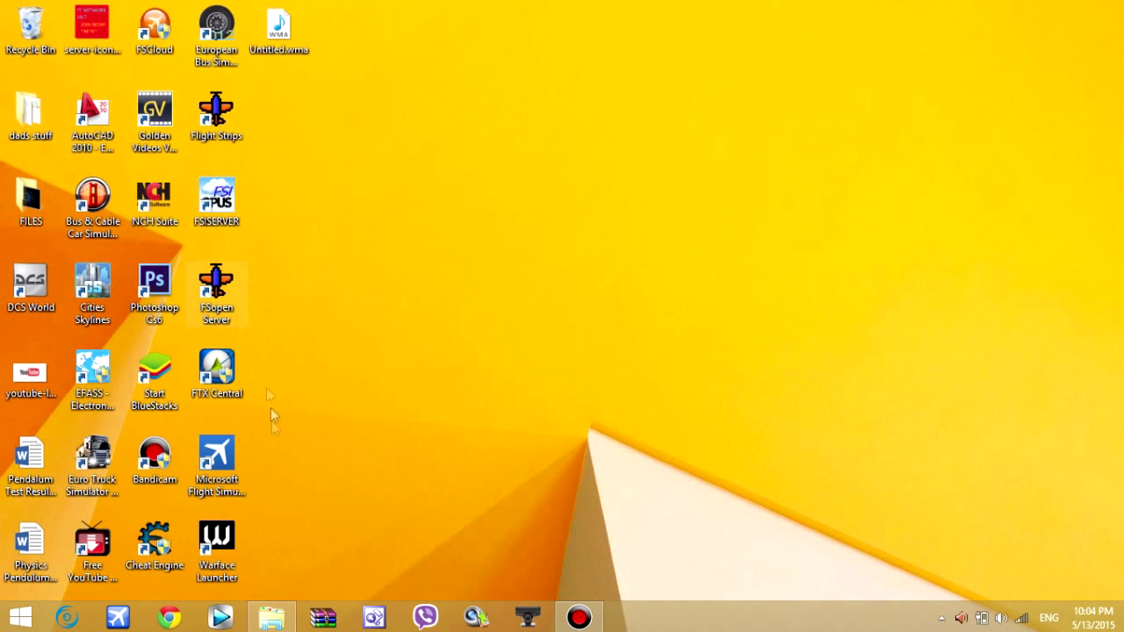
Step: Relaunch Flight Simulator X from its desktop shortcut to check the new airplane splash
{"action": "double_click", "coordinate": [231, 444]}
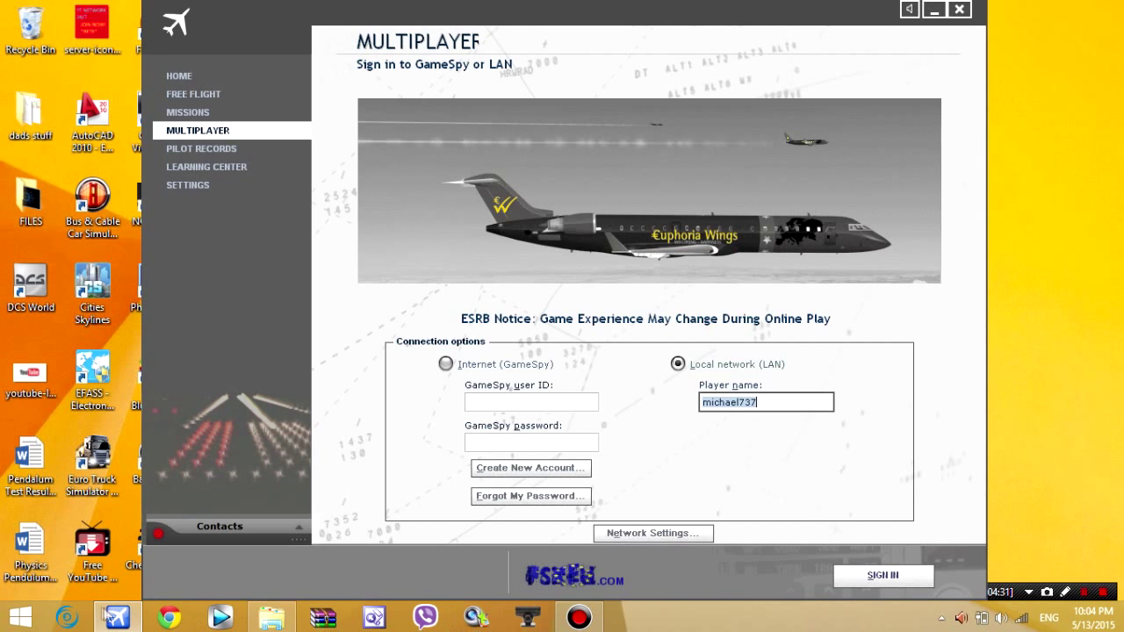
{"action": "left_click", "coordinate": [276, 616]}
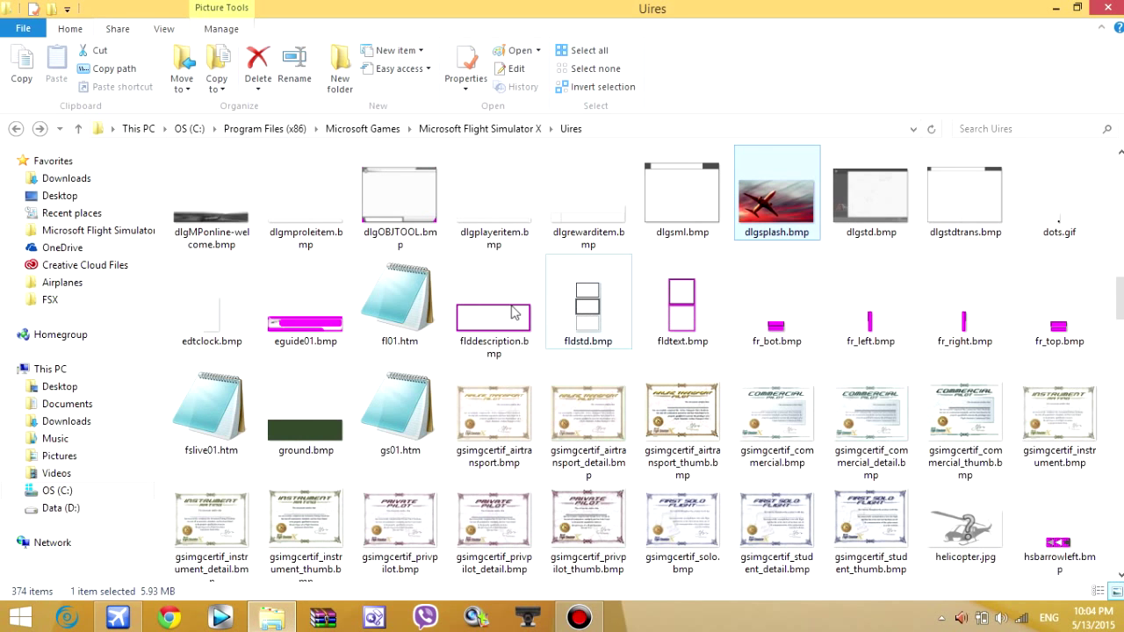
{"action": "left_click", "coordinate": [799, 318]}
{"action": "scroll", "coordinate": [798, 321], "scroll_direction": "down", "scroll_amount": 5}
{"action": "scroll", "coordinate": [795, 329], "scroll_direction": "down", "scroll_amount": 5}
{"action": "scroll", "coordinate": [790, 341], "scroll_direction": "down", "scroll_amount": 5}
{"action": "scroll", "coordinate": [788, 347], "scroll_direction": "down", "scroll_amount": 3}
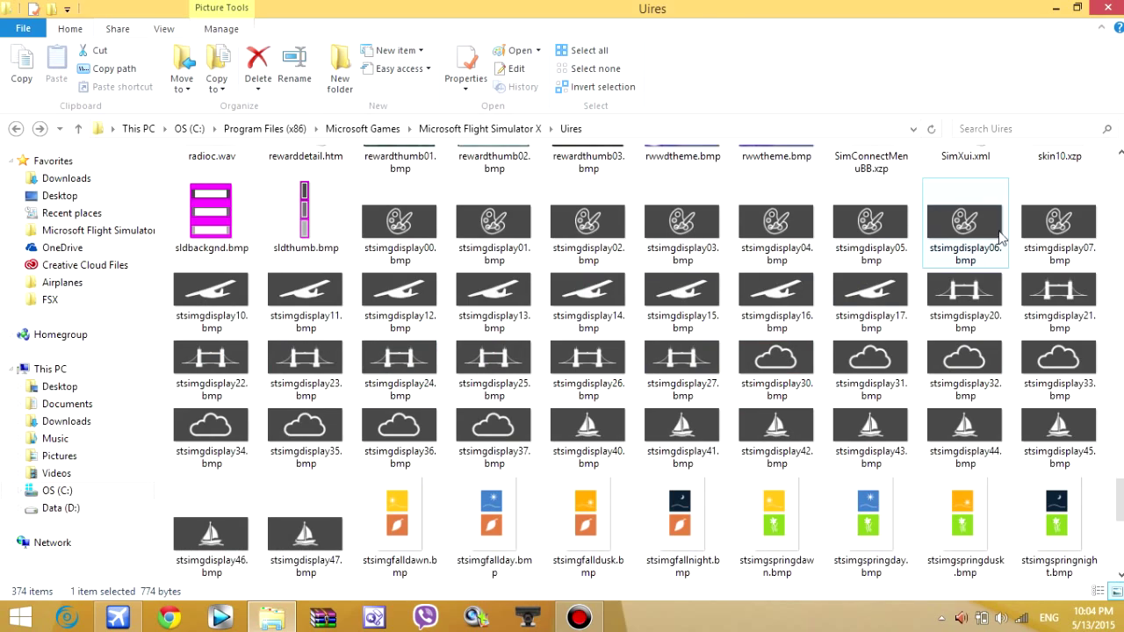
{"action": "scroll", "coordinate": [439, 420], "scroll_direction": "down", "scroll_amount": 3}
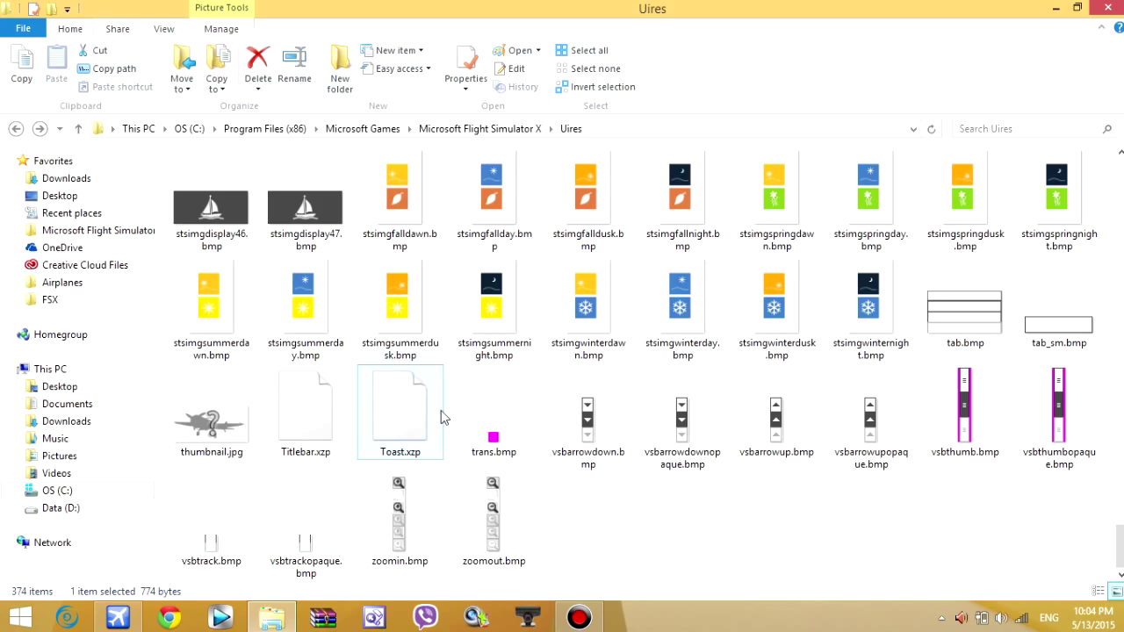
{"action": "scroll", "coordinate": [441, 410], "scroll_direction": "up", "scroll_amount": 5}
{"action": "scroll", "coordinate": [444, 410], "scroll_direction": "up", "scroll_amount": 5}
{"action": "scroll", "coordinate": [445, 410], "scroll_direction": "up", "scroll_amount": 5}
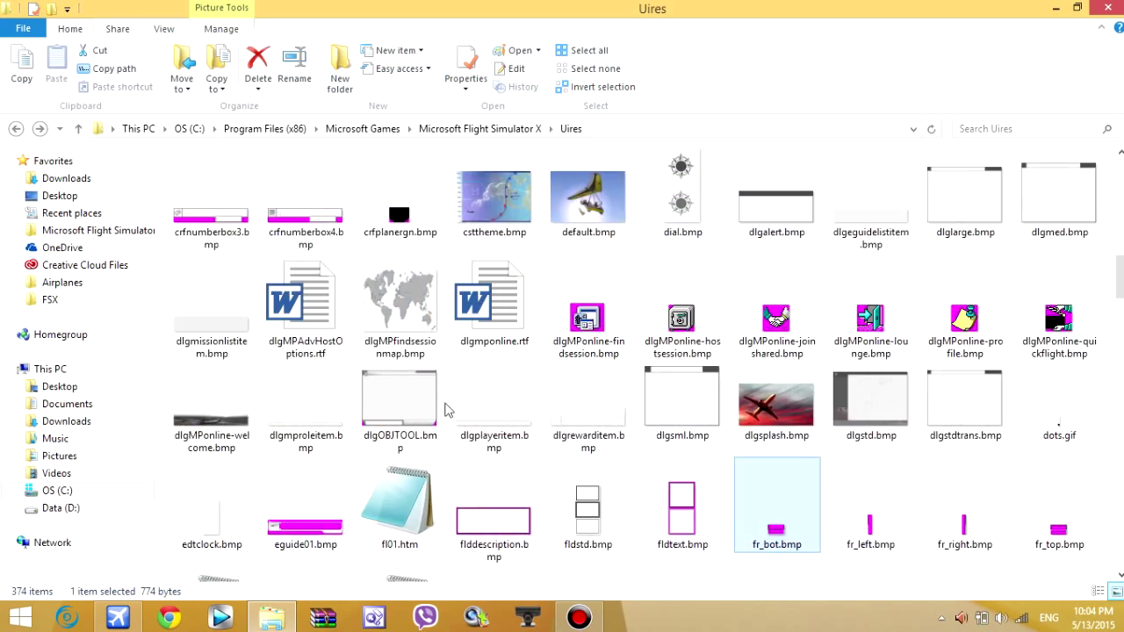
{"action": "scroll", "coordinate": [445, 410], "scroll_direction": "up", "scroll_amount": 10}
{"action": "scroll", "coordinate": [447, 408], "scroll_direction": "up", "scroll_amount": 2}
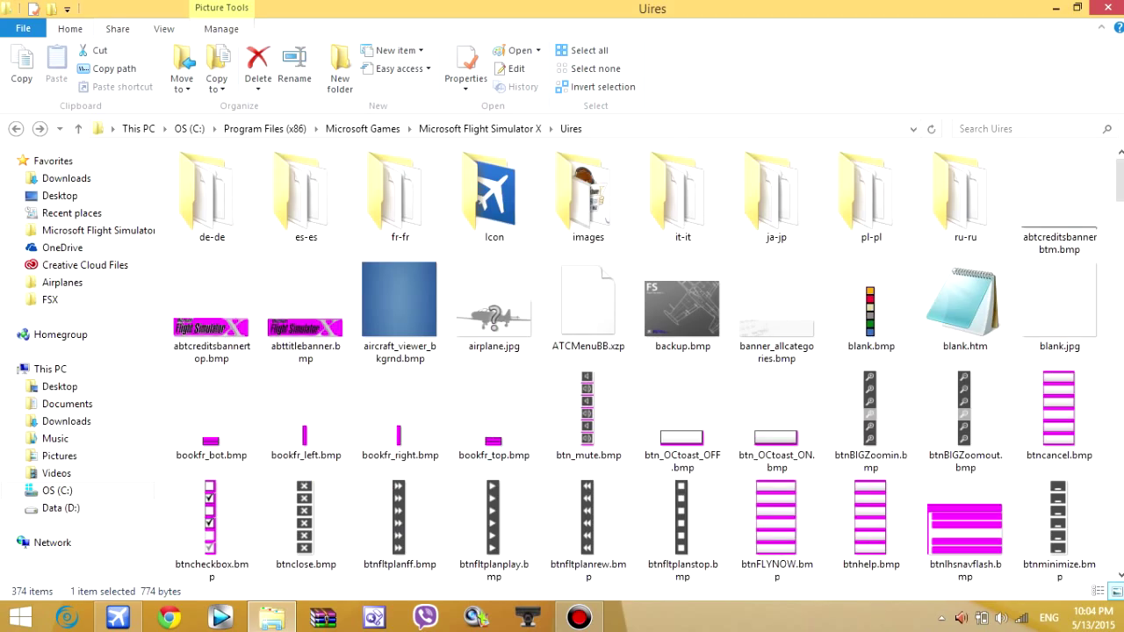
{"action": "left_click", "coordinate": [1055, 8]}
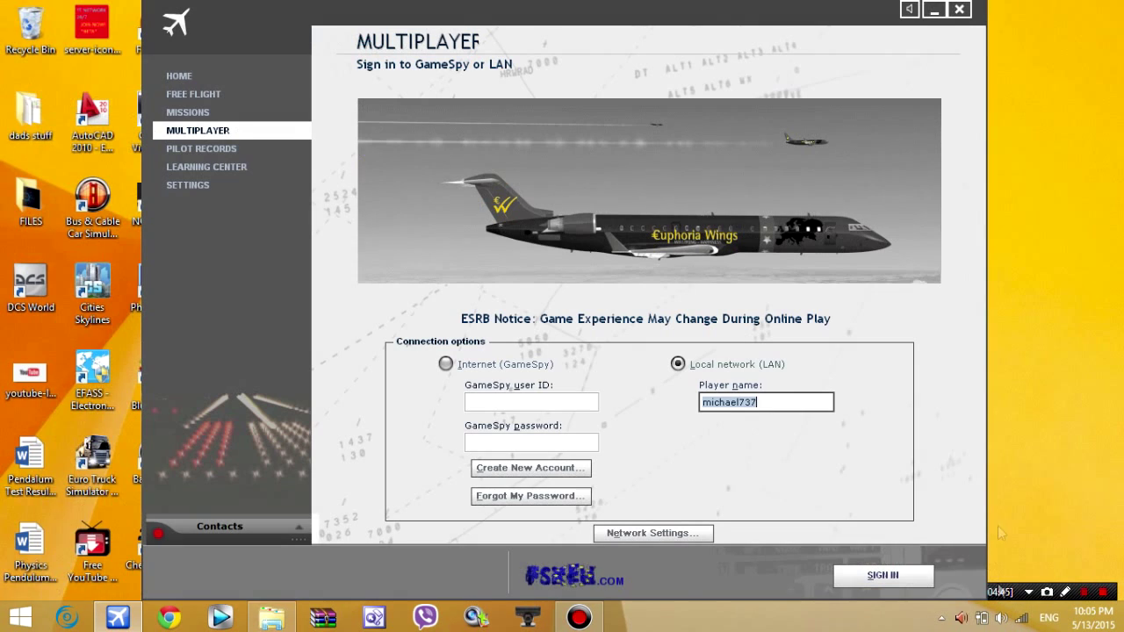